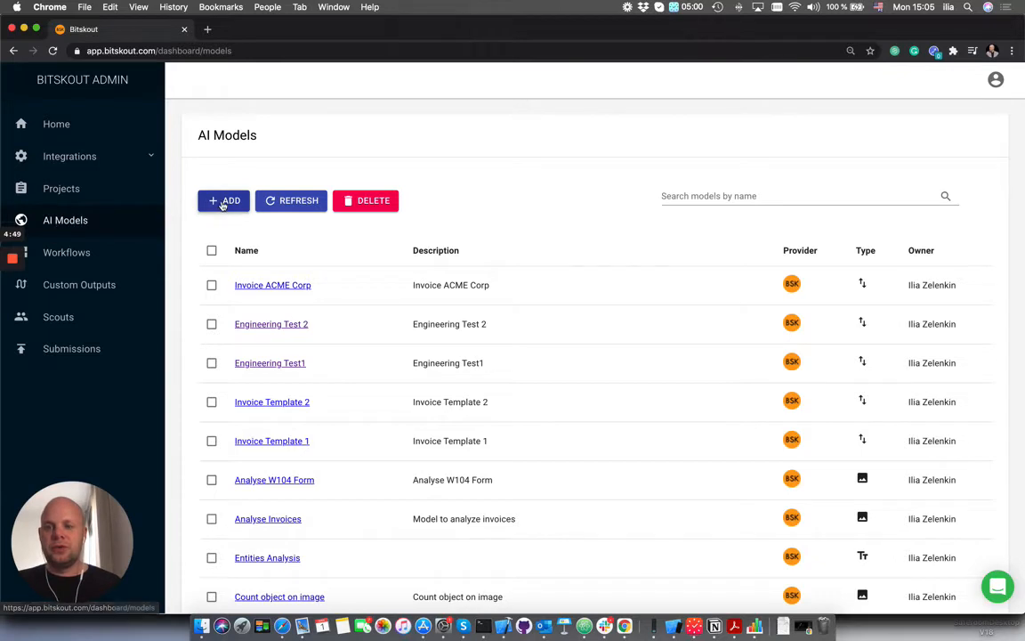
# - Start a new AI model and enter Form Analysis W-4 as both its name and its description
pyautogui.click(224, 200)
pyautogui.click(370, 253)
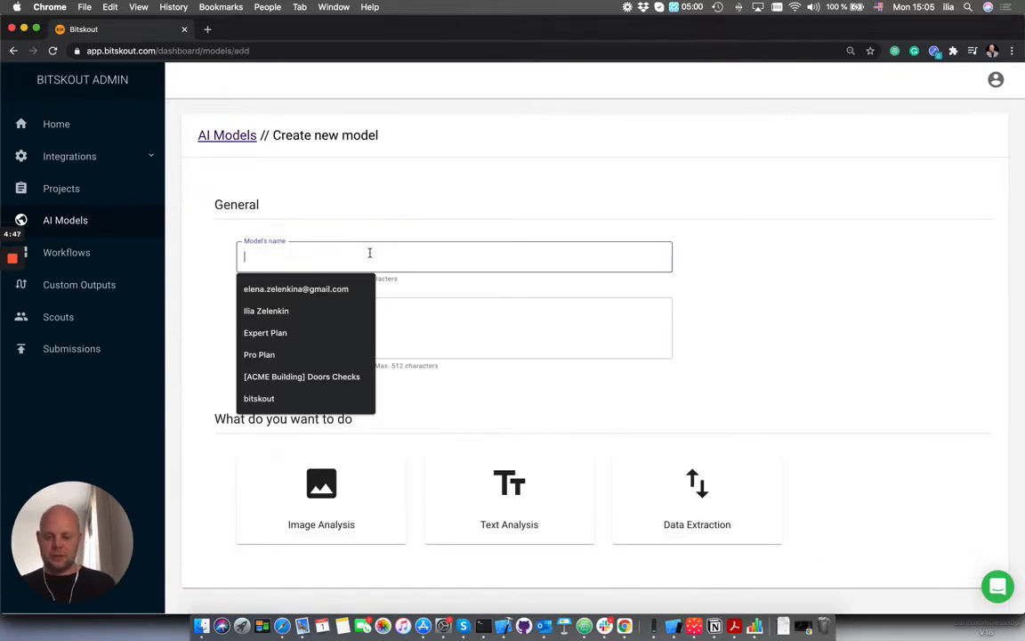
pyautogui.write('Form Analysis W-4')
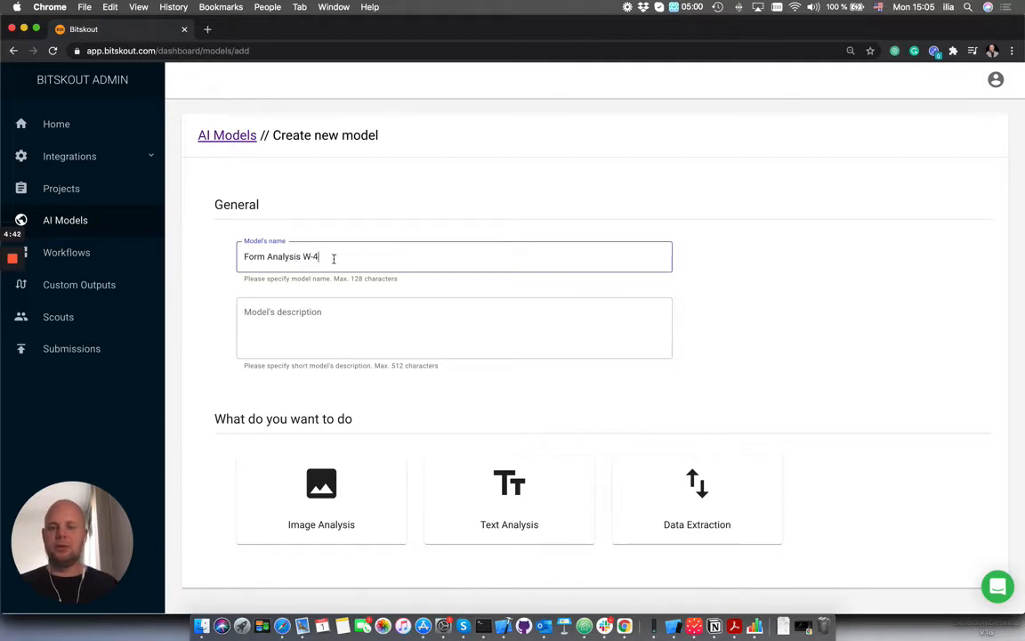
pyautogui.moveTo(334, 258); pyautogui.dragTo(199, 260)
pyautogui.press('super+c')
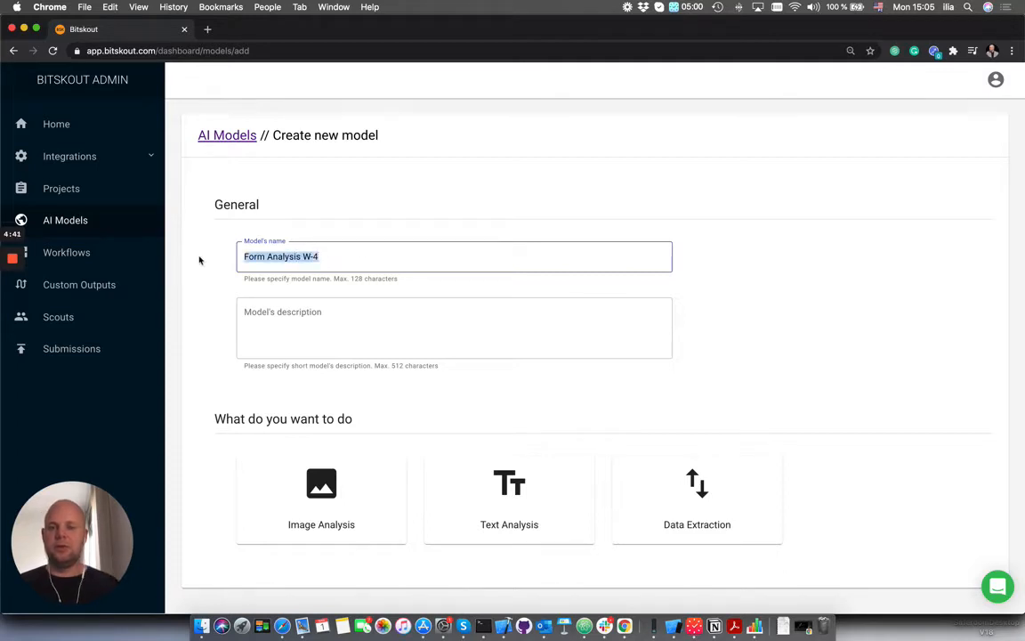
pyautogui.click(333, 328)
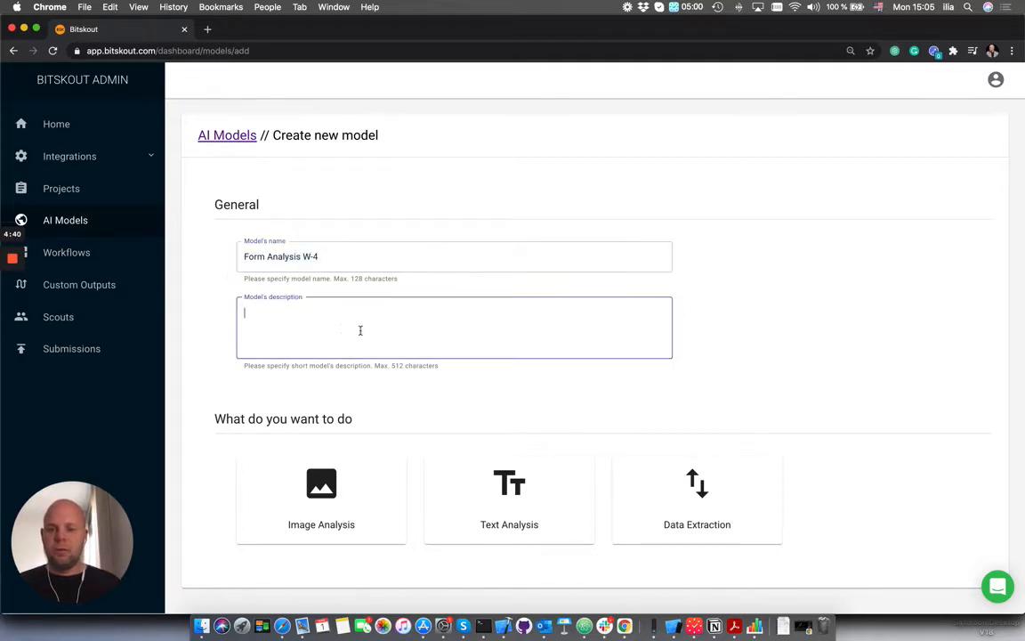
pyautogui.press('super+v')
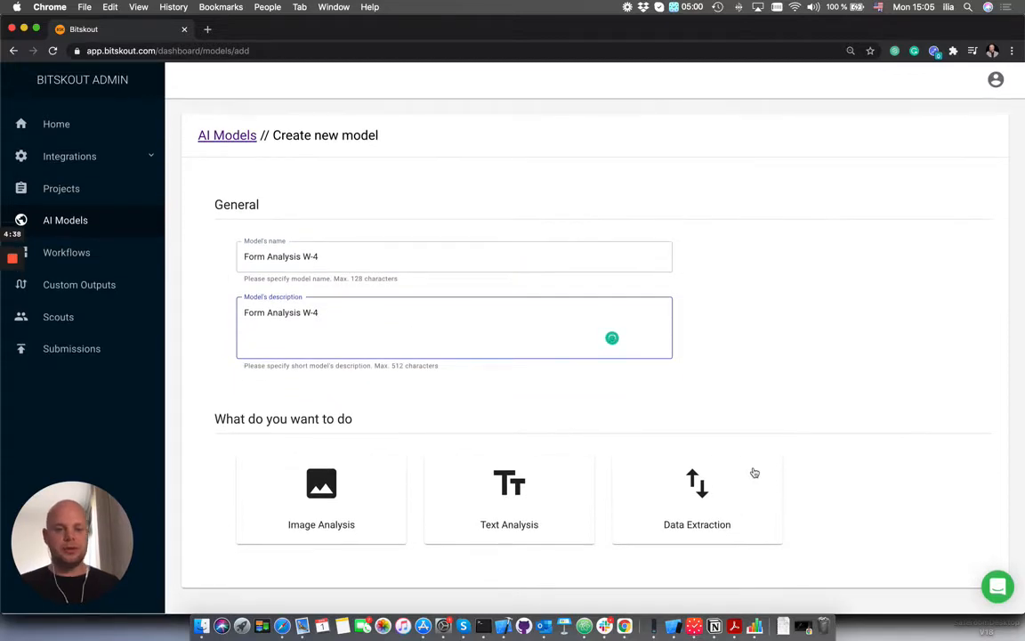
# - Make it a Data Extraction model using the Extract Data from Documents option
pyautogui.click(753, 471)
pyautogui.scroll(-3, 753, 471)
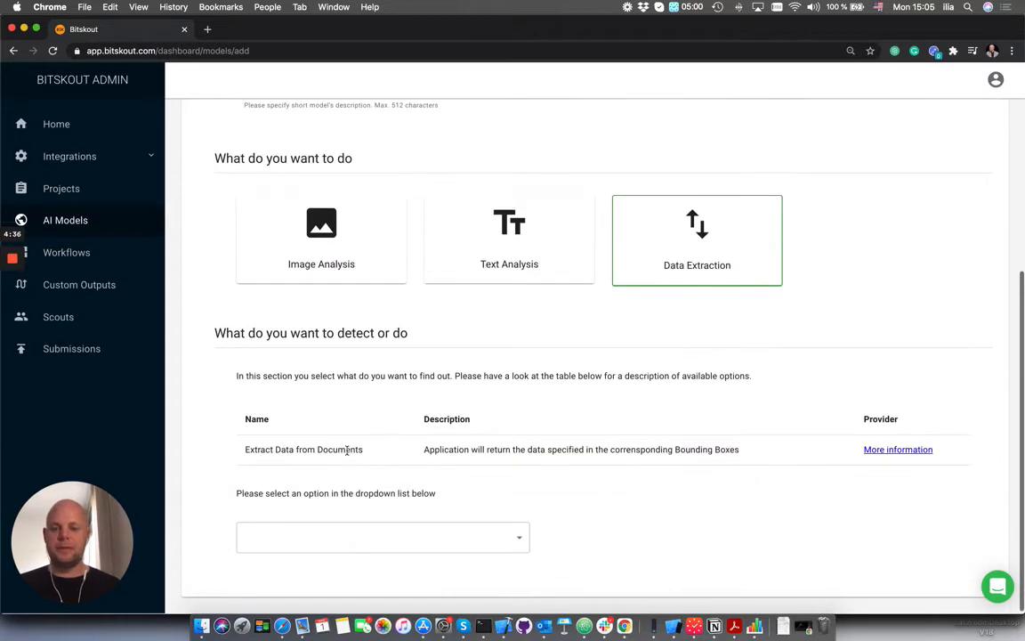
pyautogui.click(512, 539)
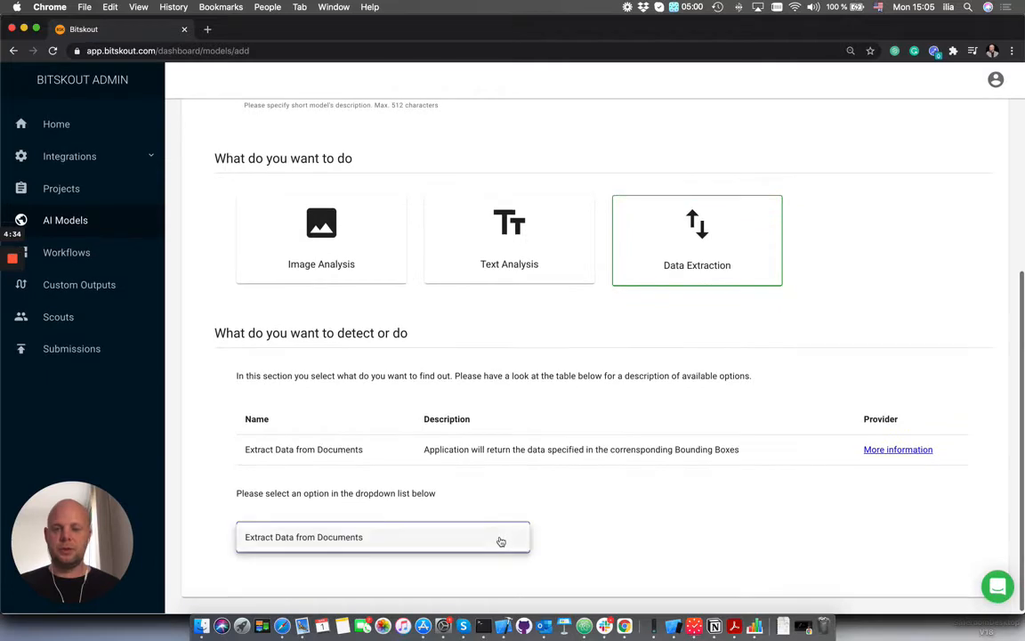
pyautogui.click(467, 540)
# - Switch to Finder and upload fw4.pdf from the Downloads folder as the template to match
pyautogui.scroll(-5, 629, 520)
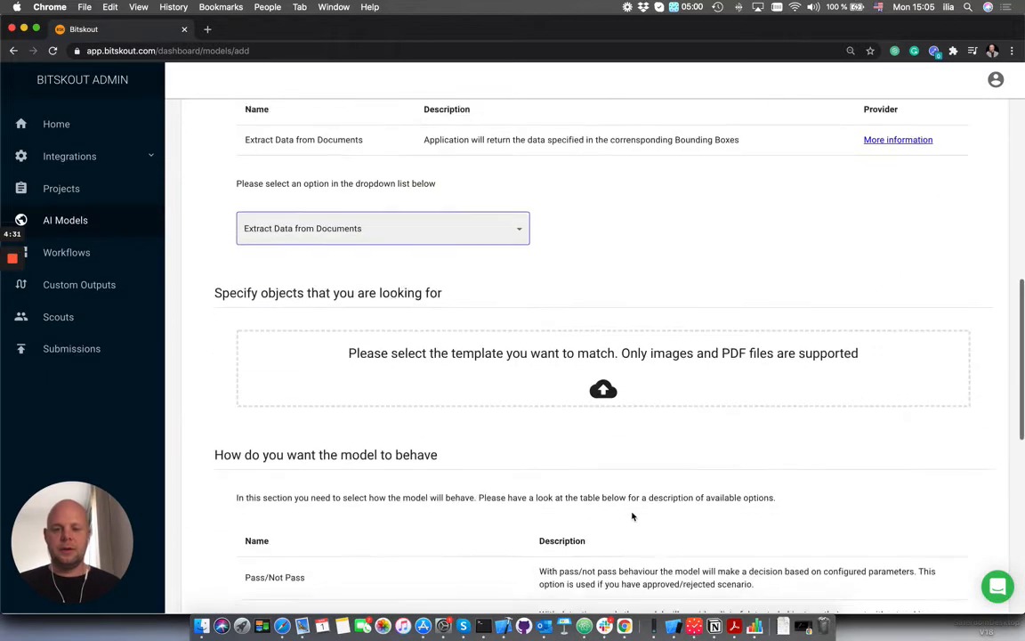
pyautogui.click(201, 625)
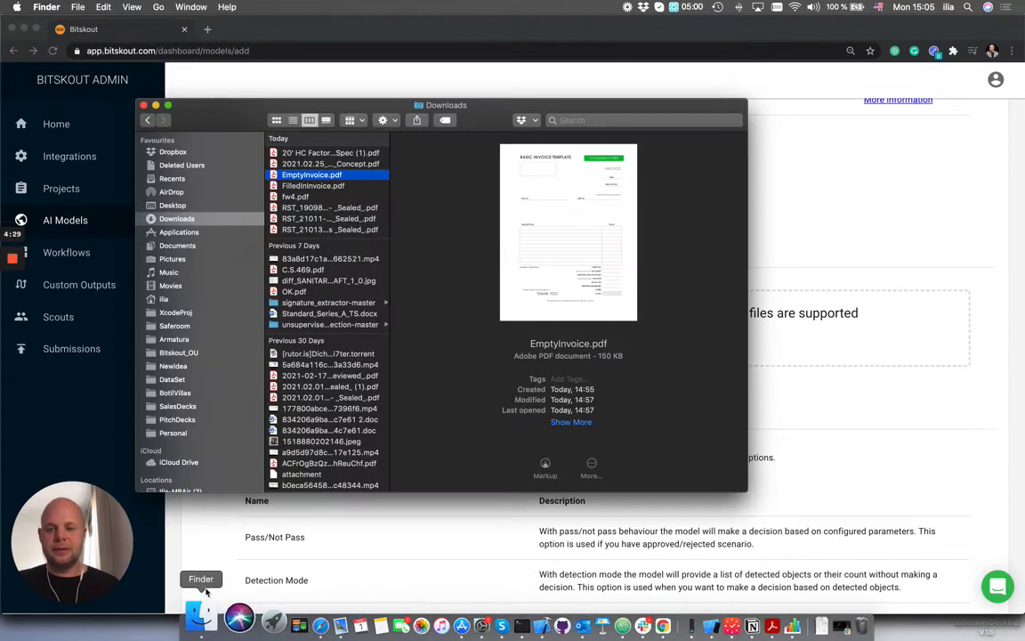
pyautogui.click(294, 197)
pyautogui.moveTo(294, 200); pyautogui.dragTo(848, 318)
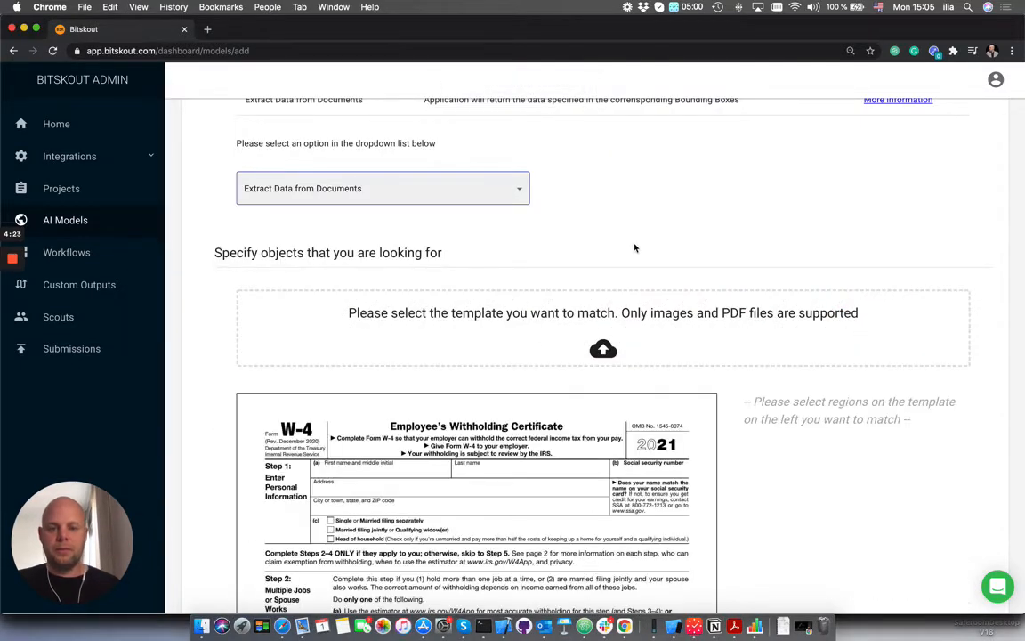
# - Mark the first name and middle initial field on the W-4 template as a region named First Name with data type String
pyautogui.scroll(-5, 637, 248)
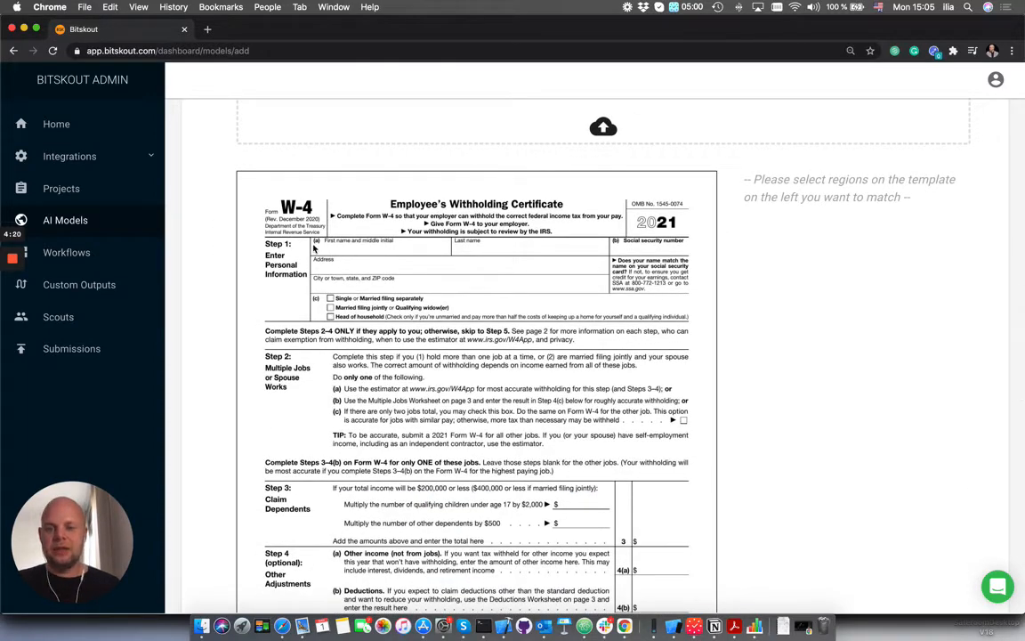
pyautogui.moveTo(312, 246); pyautogui.dragTo(448, 254)
pyautogui.click(351, 218)
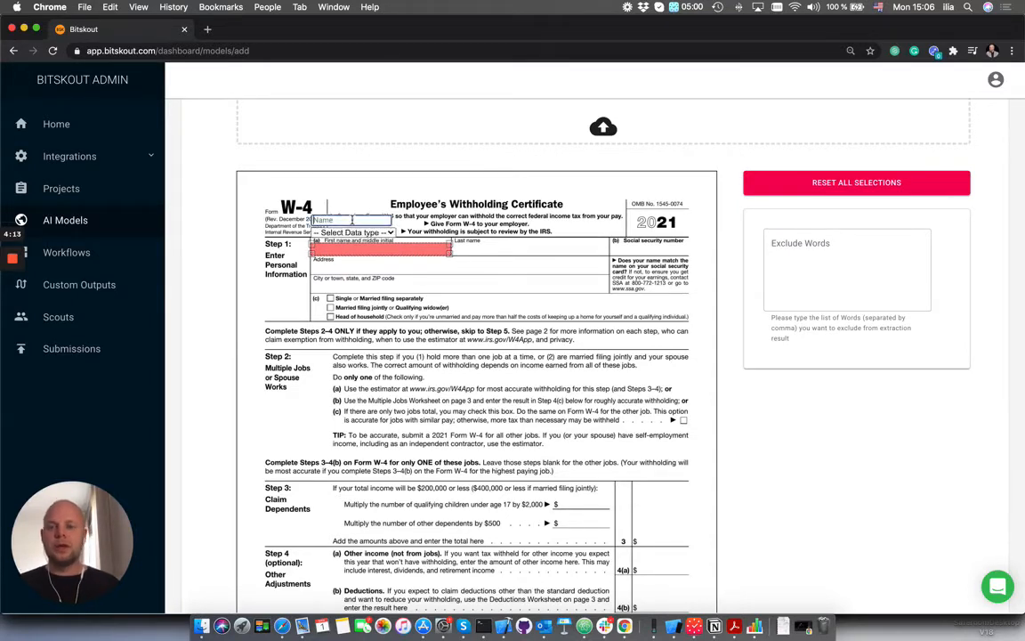
pyautogui.write('First Name')
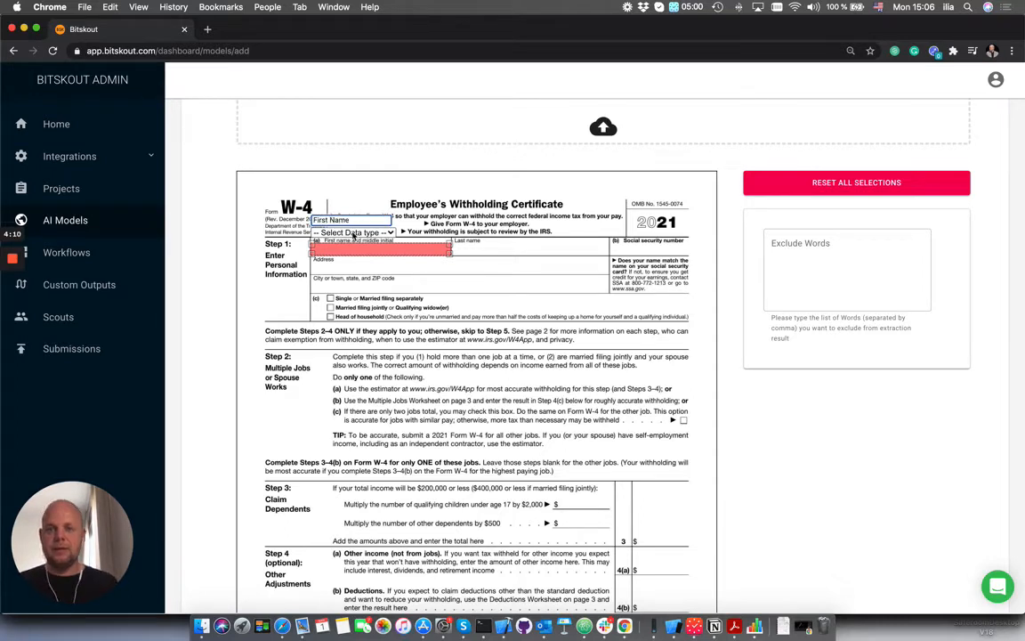
pyautogui.click(354, 233)
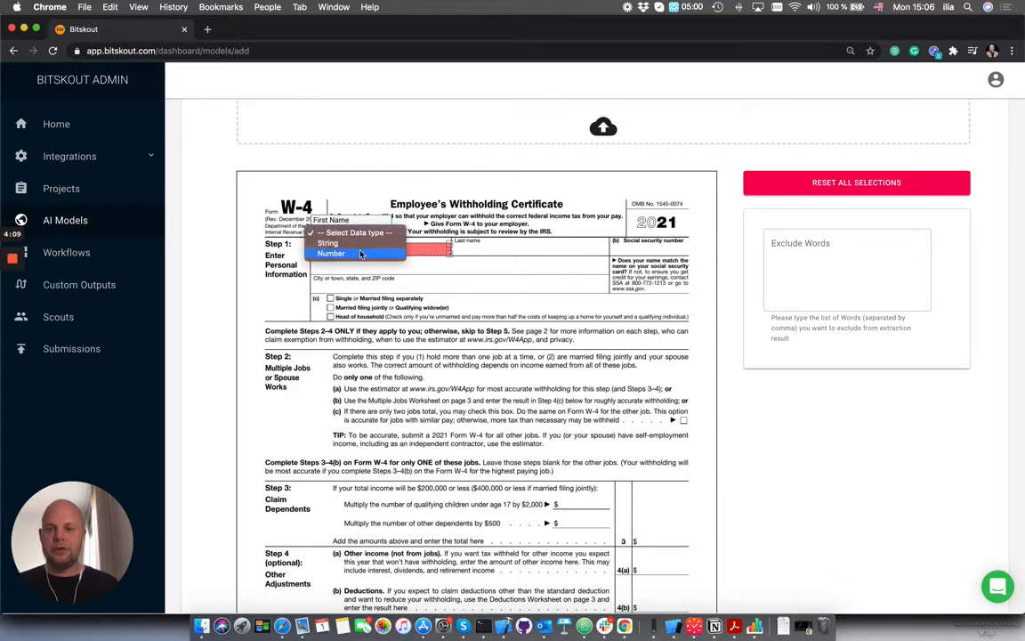
pyautogui.click(347, 242)
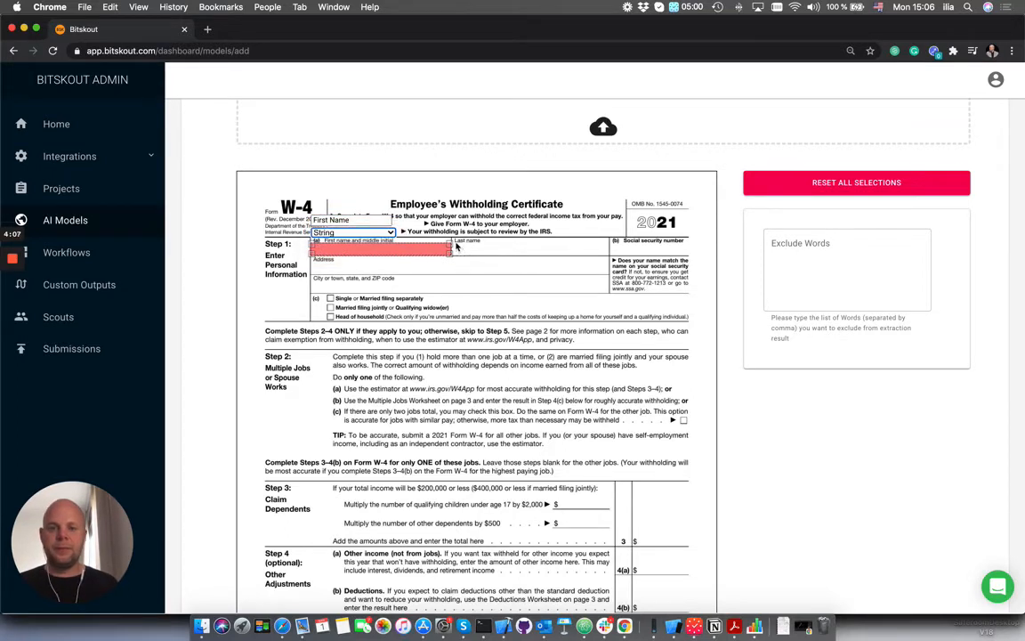
# - Mark the last name field on the template as a region named Last Name with data type String
pyautogui.moveTo(459, 246); pyautogui.dragTo(609, 255)
pyautogui.click(507, 219)
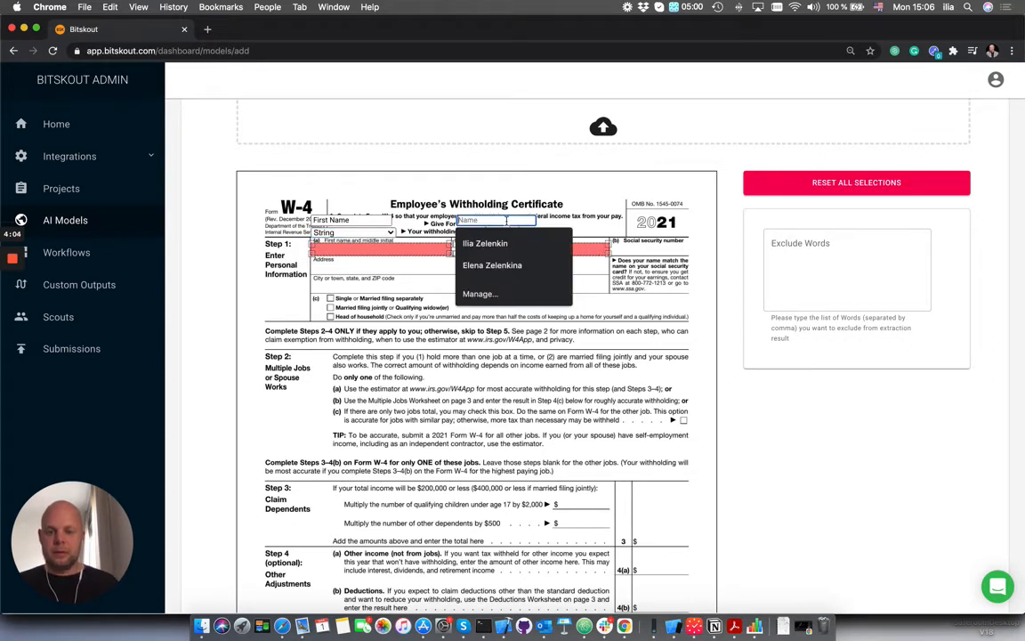
pyautogui.write('Last Name')
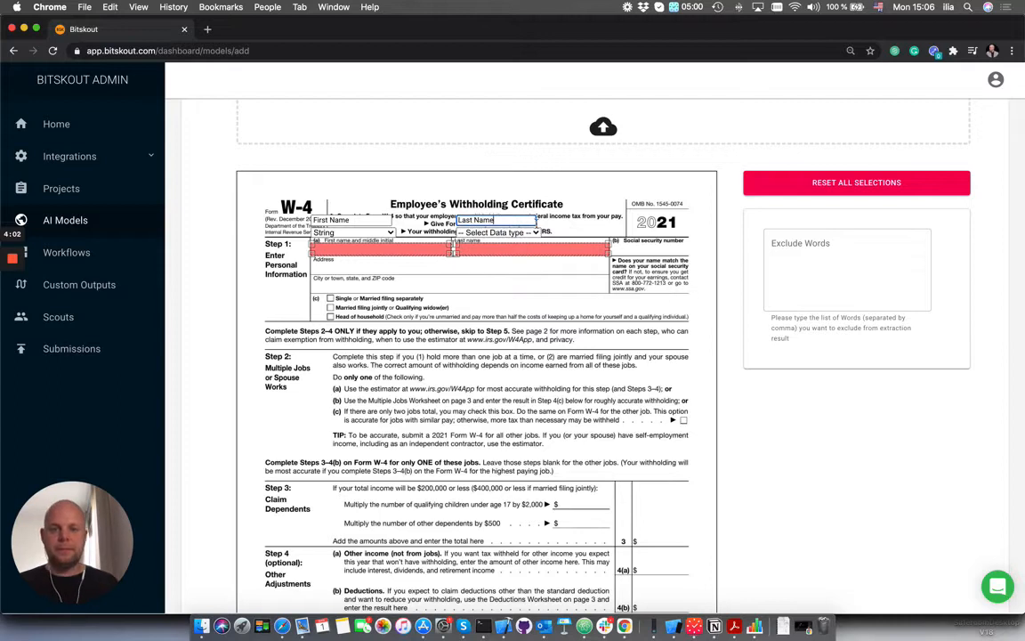
pyautogui.click(499, 232)
pyautogui.click(480, 243)
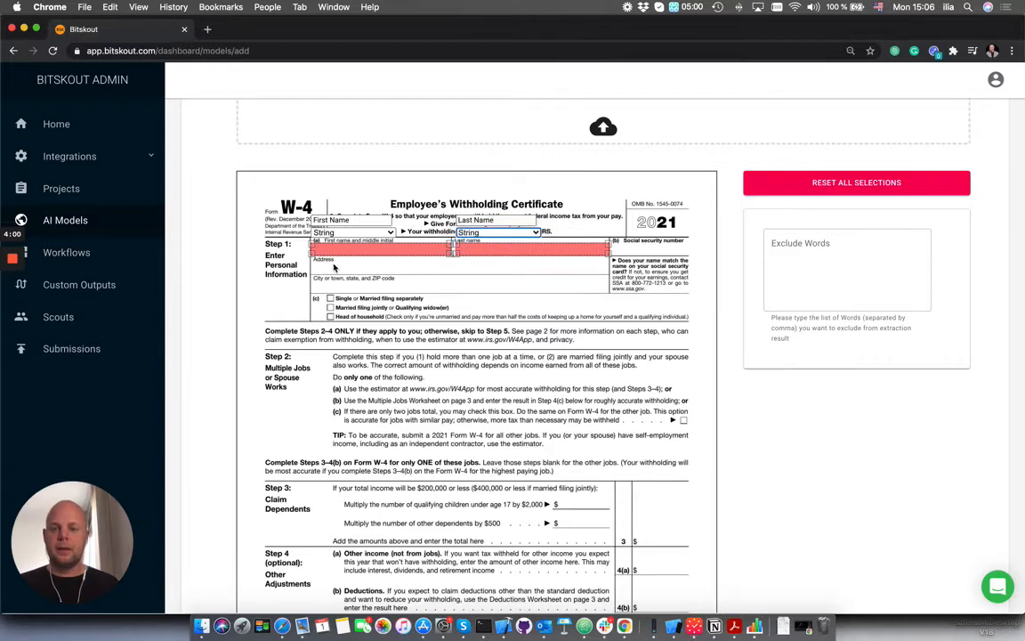
# - Mark the full-width address line on the template as a region named Address with data type String
pyautogui.moveTo(312, 259); pyautogui.dragTo(610, 275)
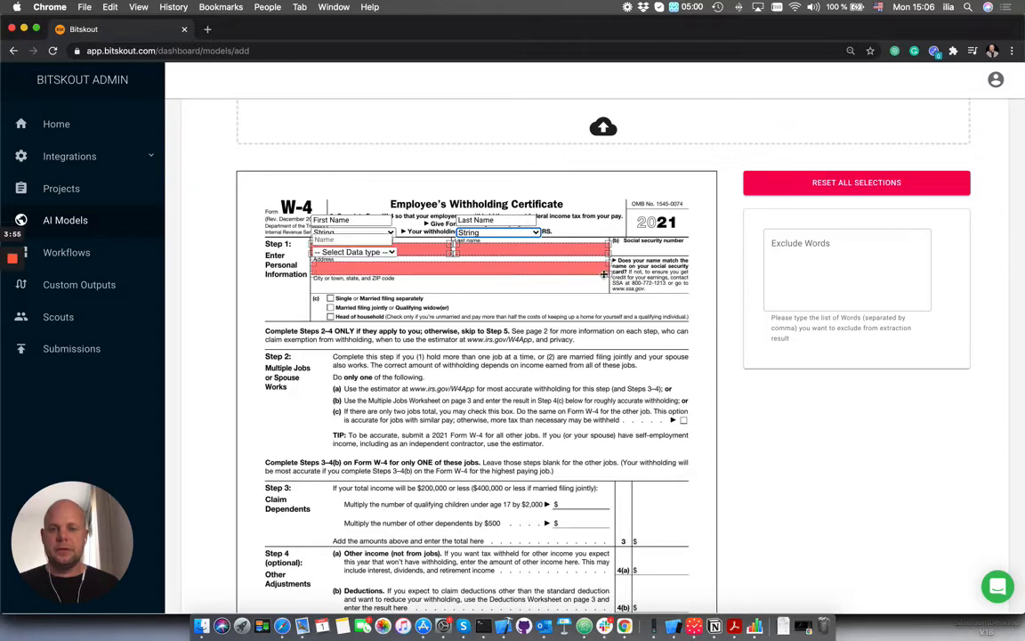
pyautogui.click(353, 238)
pyautogui.write('Addre')
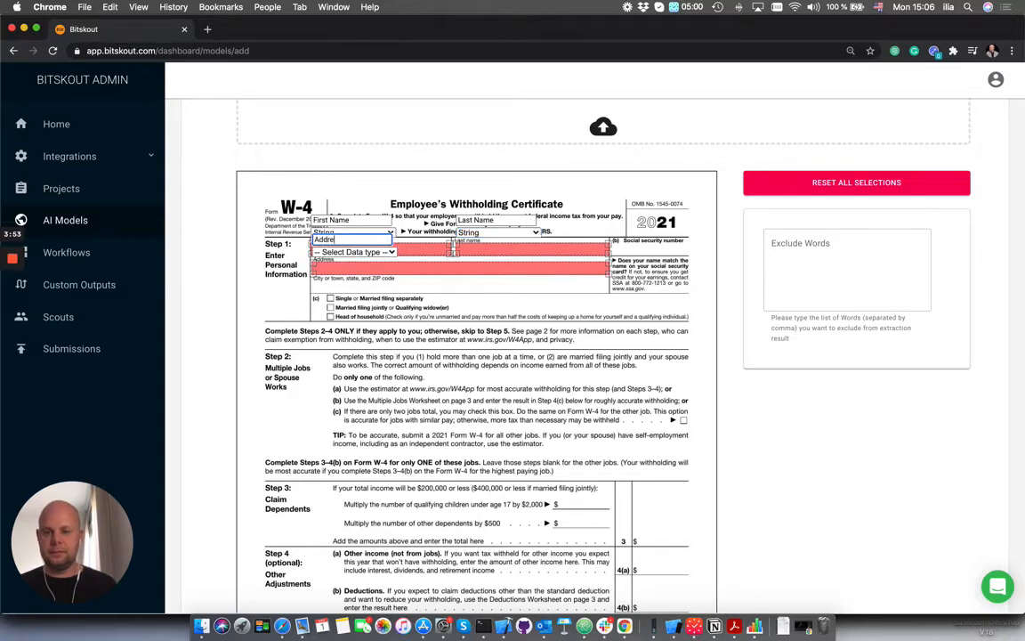
pyautogui.write('ss')
pyautogui.click(353, 252)
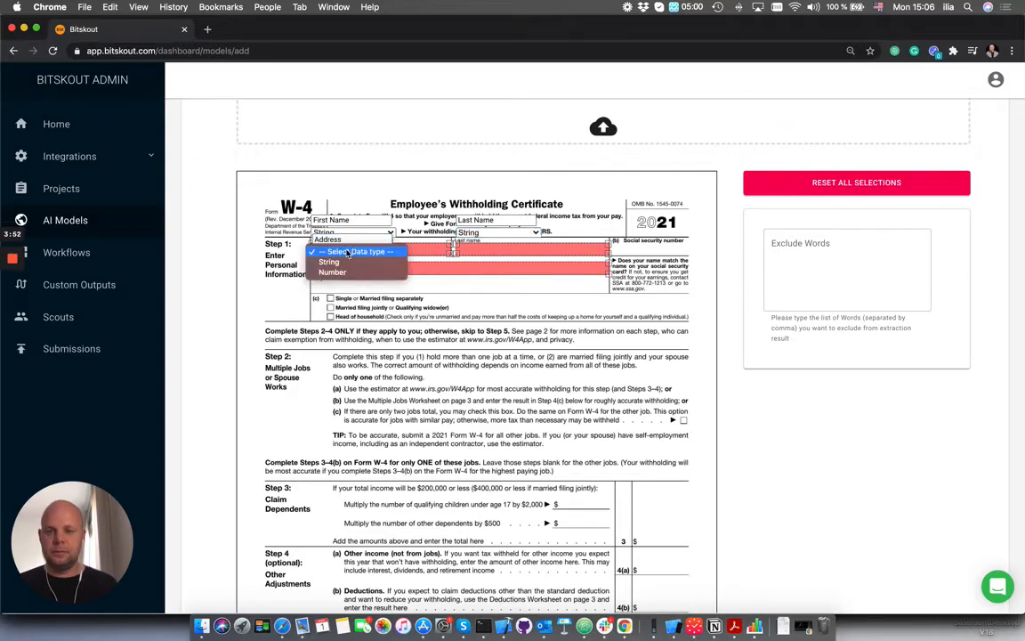
pyautogui.click(345, 264)
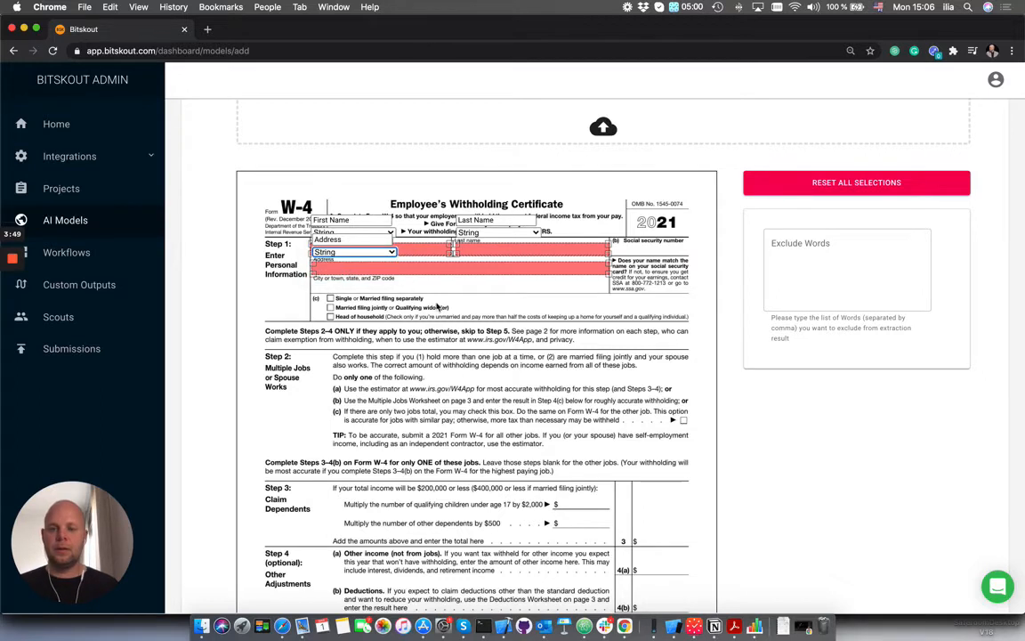
# - Mark the city, state and ZIP code line as a region named City with data type String
pyautogui.moveTo(310, 278); pyautogui.dragTo(609, 294)
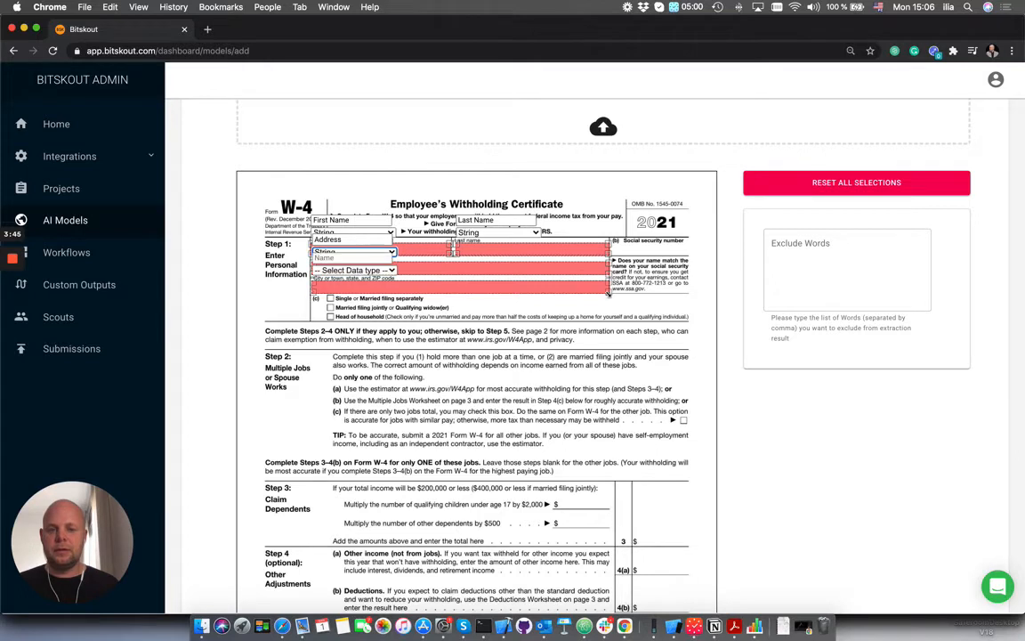
pyautogui.click(332, 259)
pyautogui.write('C')
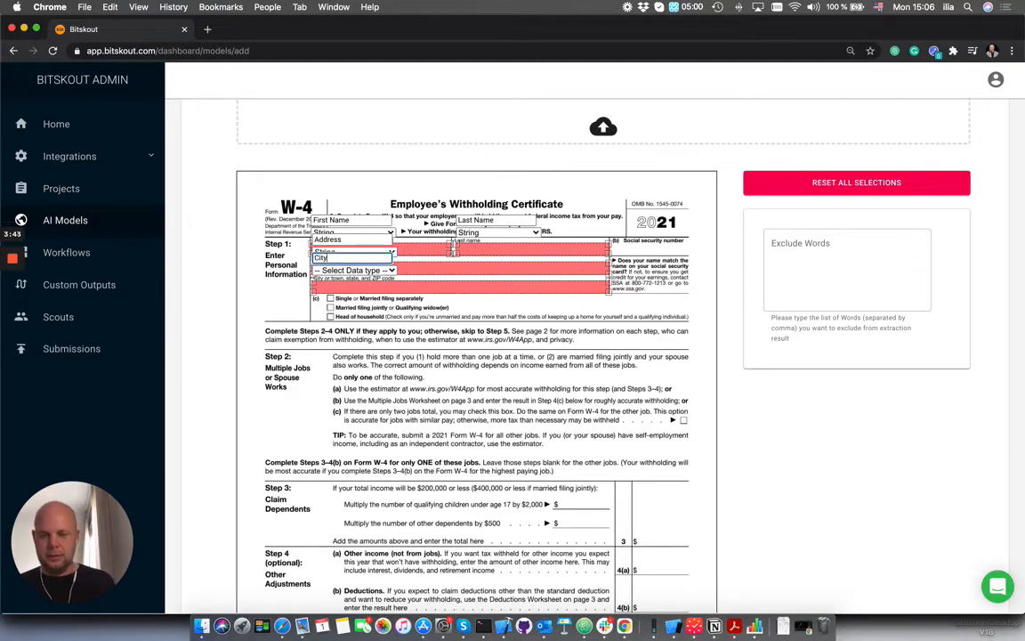
pyautogui.write('ity')
pyautogui.click(352, 269)
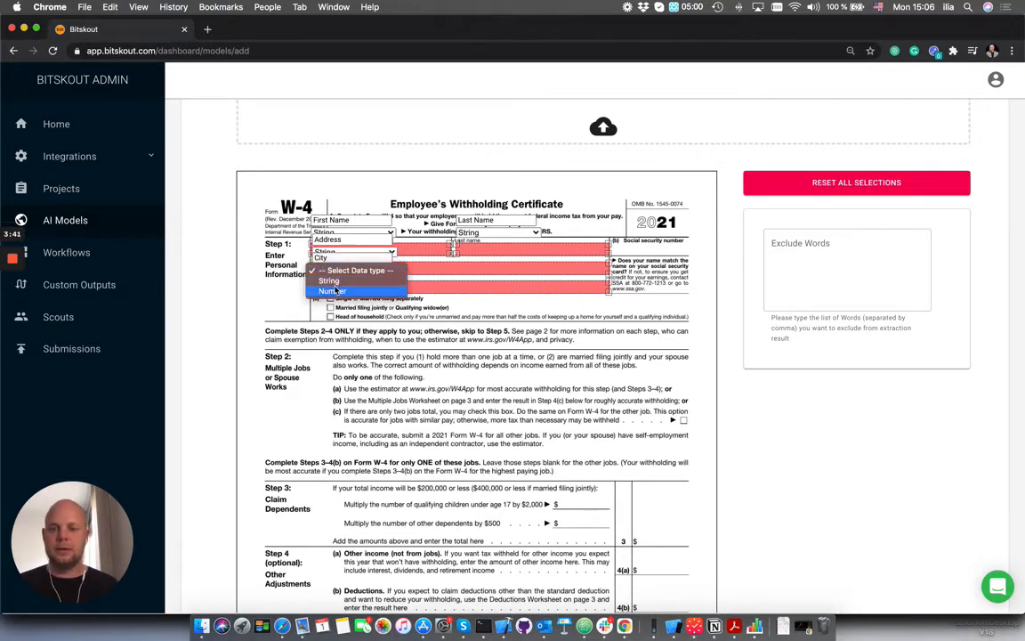
pyautogui.click(331, 281)
# - Mark the Step 3 total field on the template as a region named Total Amount with data type Number
pyautogui.scroll(-8, 502, 339)
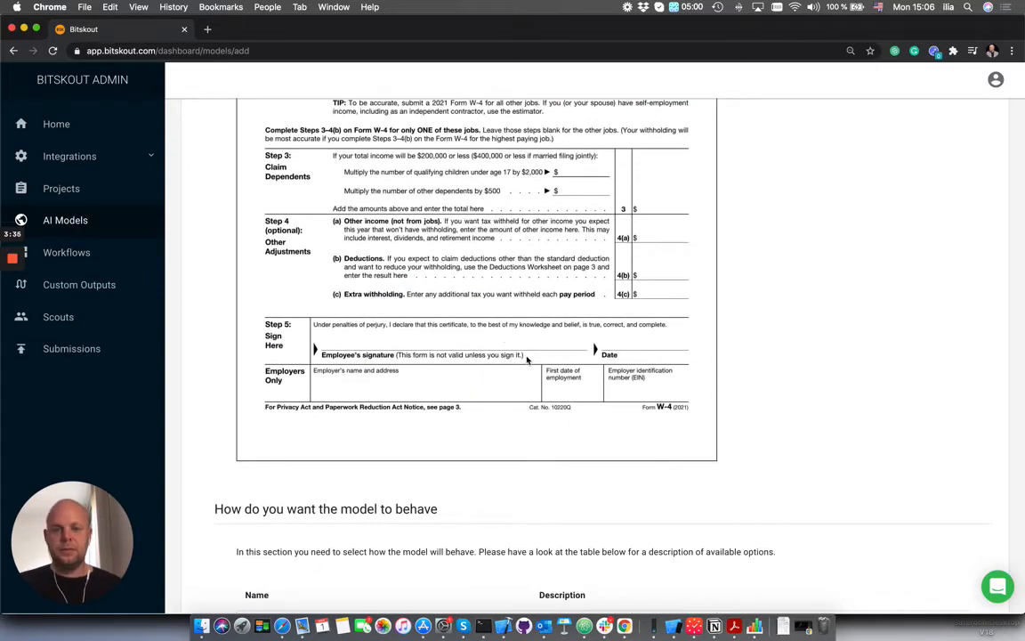
pyautogui.scroll(1, 570, 347)
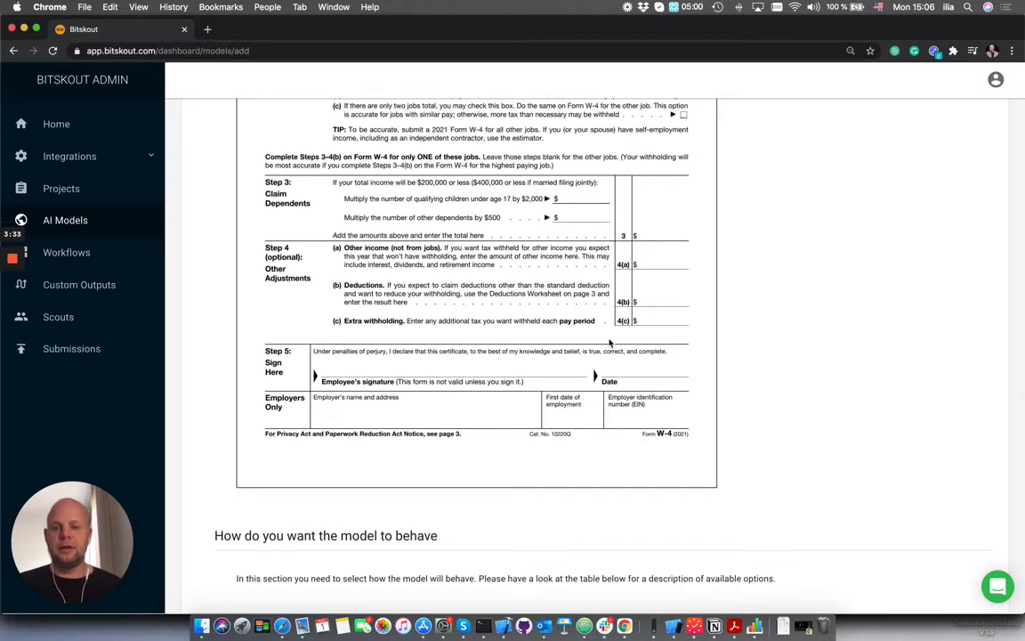
pyautogui.scroll(1, 585, 217)
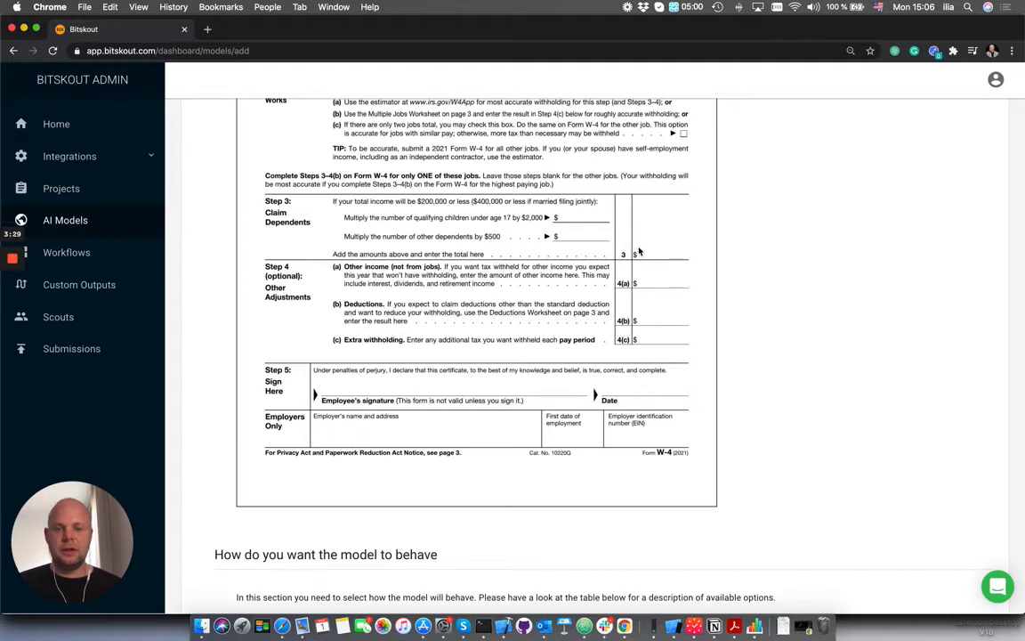
pyautogui.moveTo(638, 252); pyautogui.dragTo(694, 258)
pyautogui.click(676, 236)
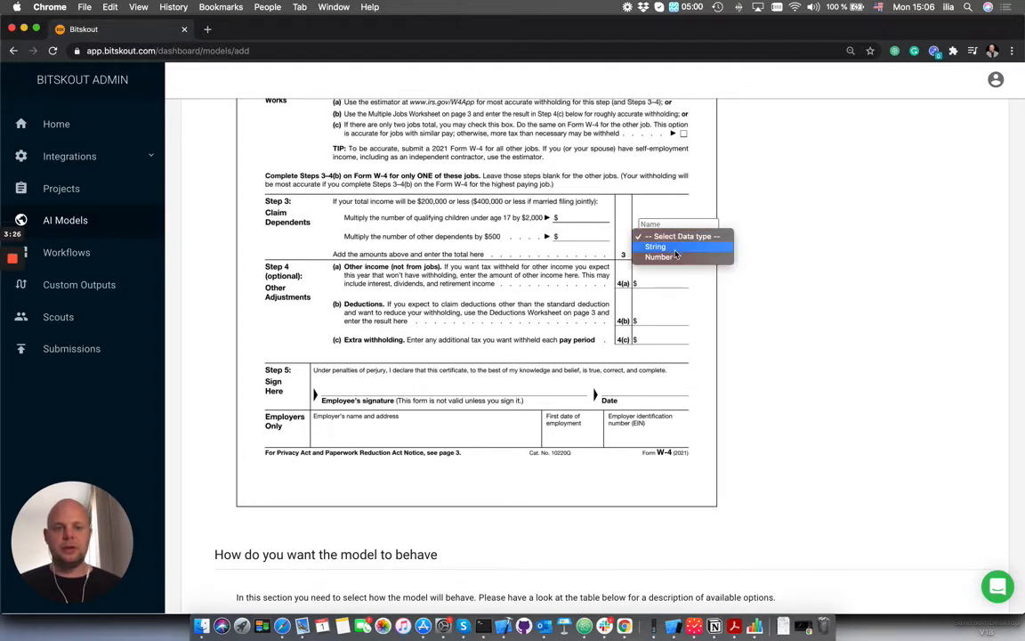
pyautogui.click(663, 223)
pyautogui.write('Total Amount')
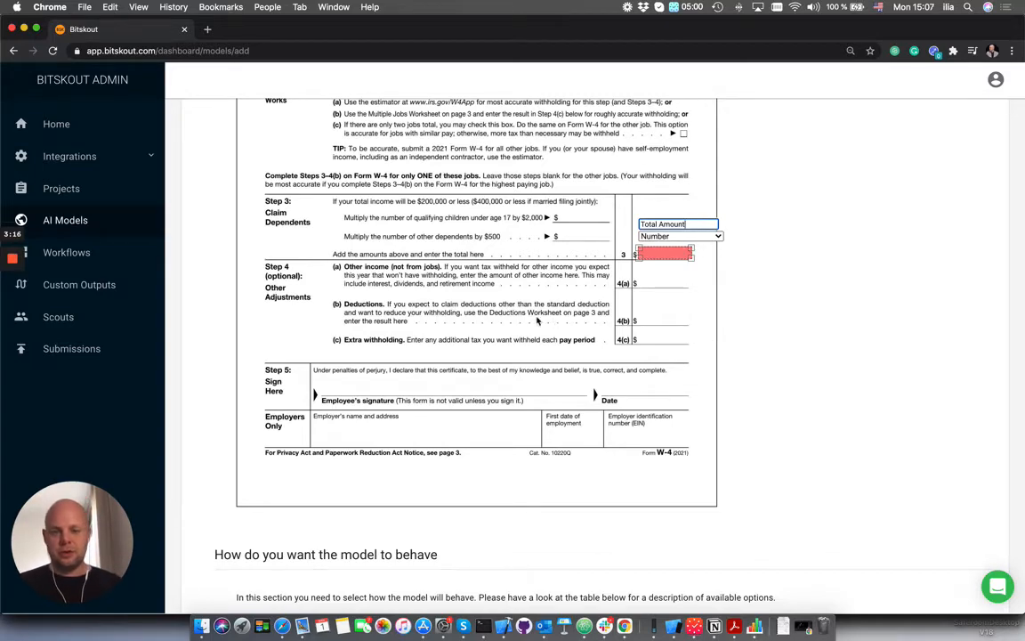
# - Save the new model with Pass/Not Pass behaviour and Per Item evaluation
pyautogui.scroll(-5, 430, 379)
pyautogui.scroll(10, 429, 379)
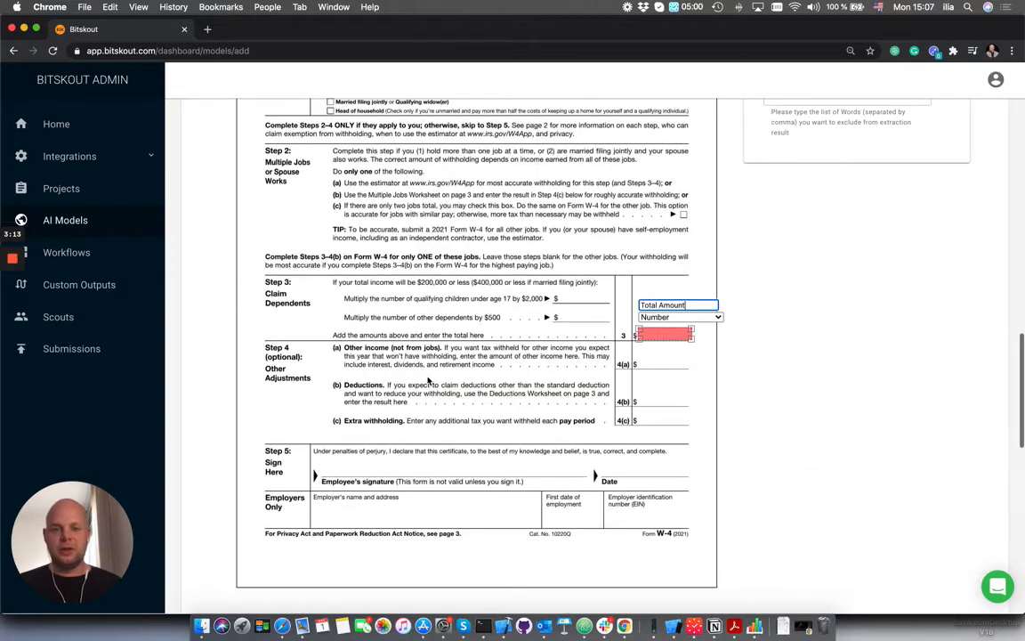
pyautogui.scroll(-5, 430, 379)
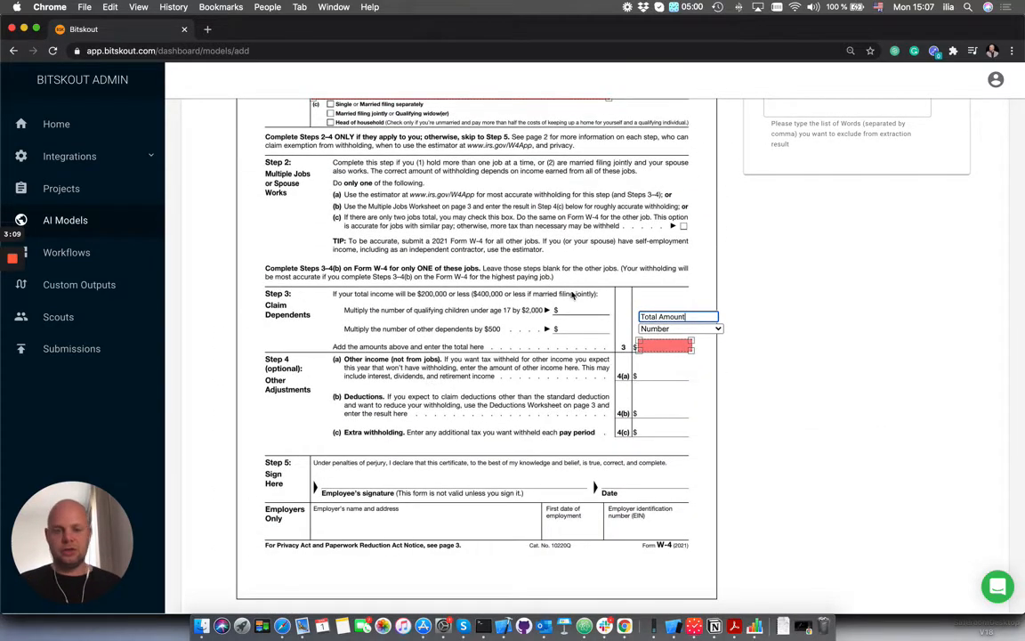
pyautogui.scroll(-8, 489, 391)
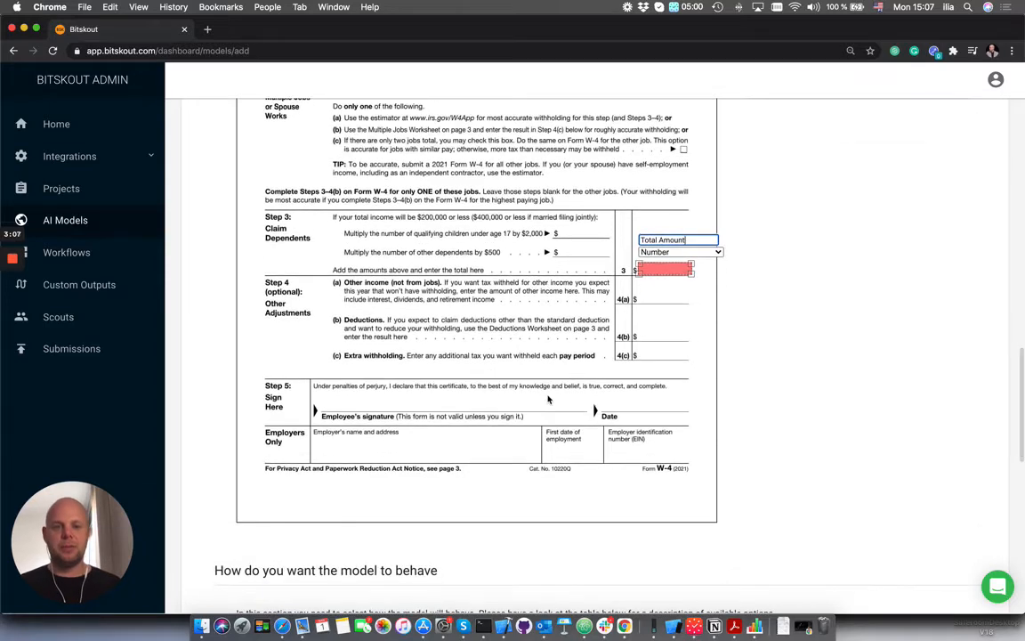
pyautogui.scroll(-5, 895, 490)
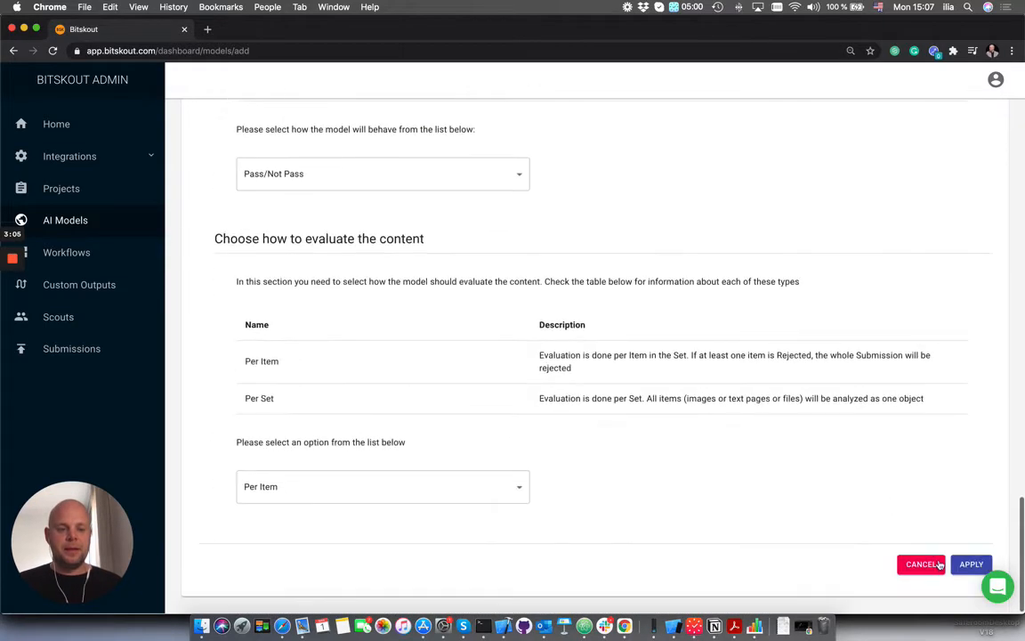
pyautogui.click(970, 565)
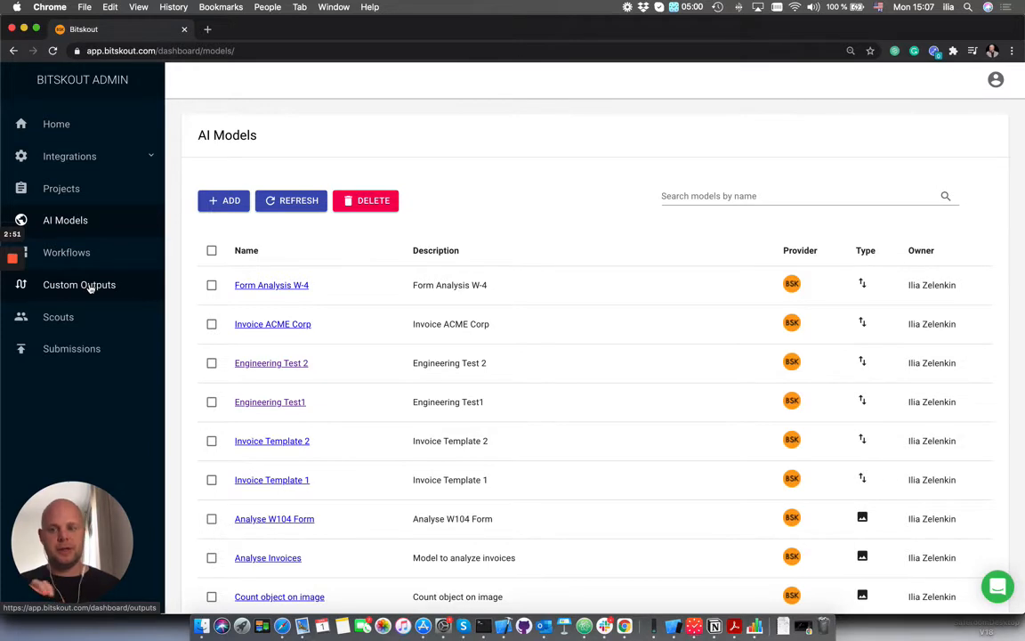
# - Start a new custom output and enter Form W4 Output as both its name and description
pyautogui.click(90, 286)
pyautogui.click(224, 200)
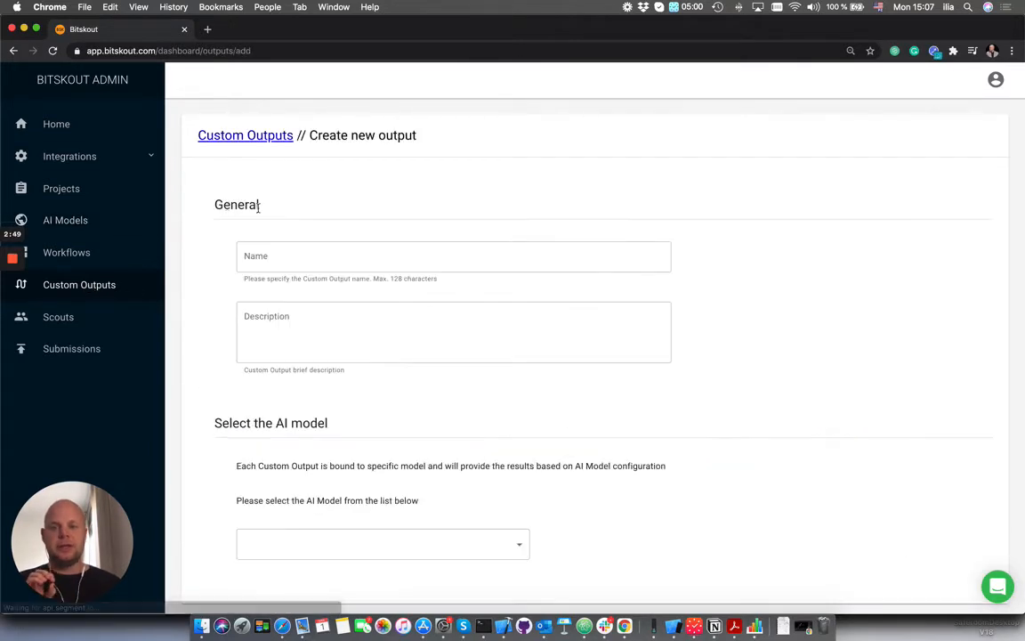
pyautogui.click(367, 257)
pyautogui.write('Form')
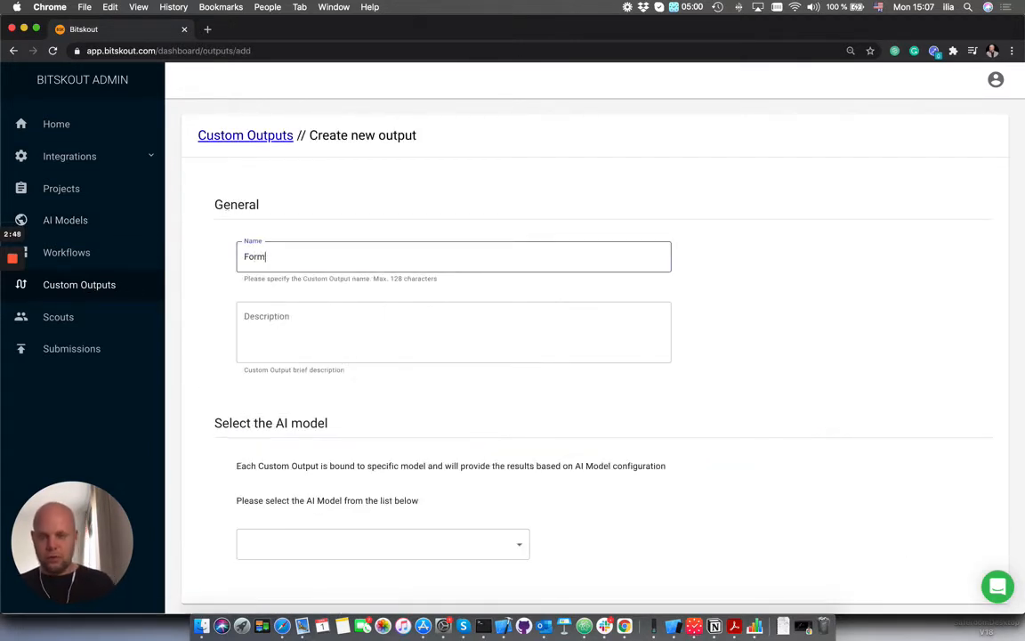
pyautogui.write(' W4 ')
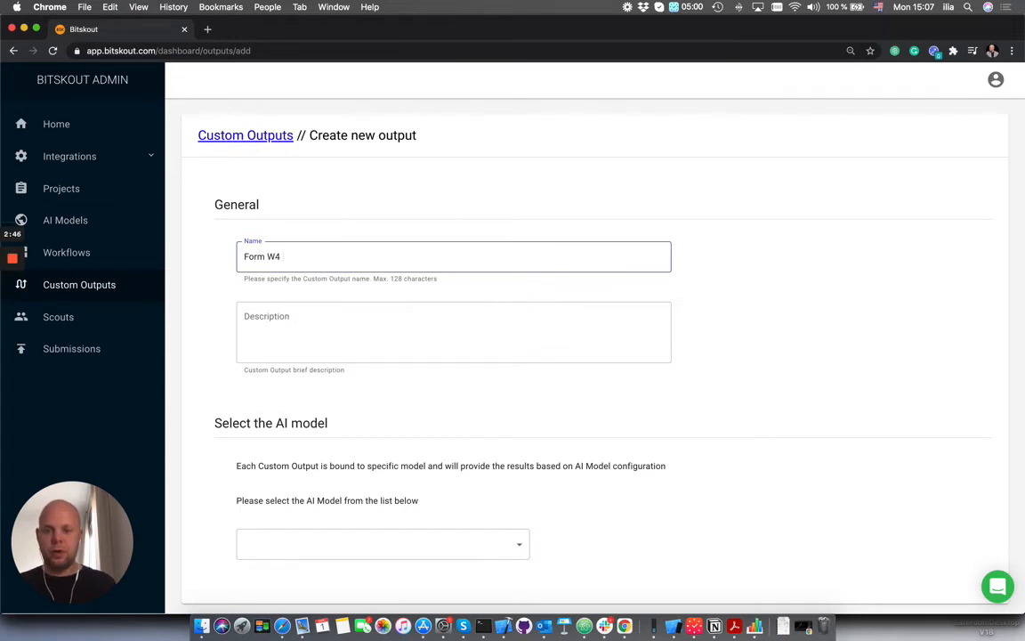
pyautogui.write('Output')
pyautogui.moveTo(313, 265); pyautogui.dragTo(222, 259)
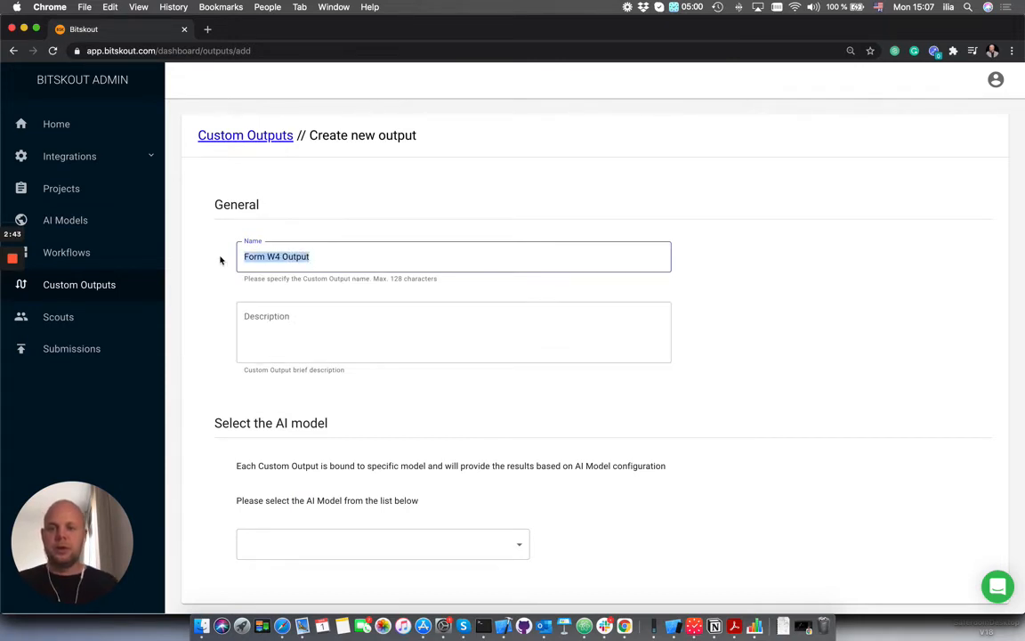
pyautogui.press('super+c')
pyautogui.click(324, 325)
pyautogui.press('super+v')
# - Bind the custom output to the Form Analysis W-4 model and add a Specific Bounding Box output for First Name
pyautogui.click(457, 536)
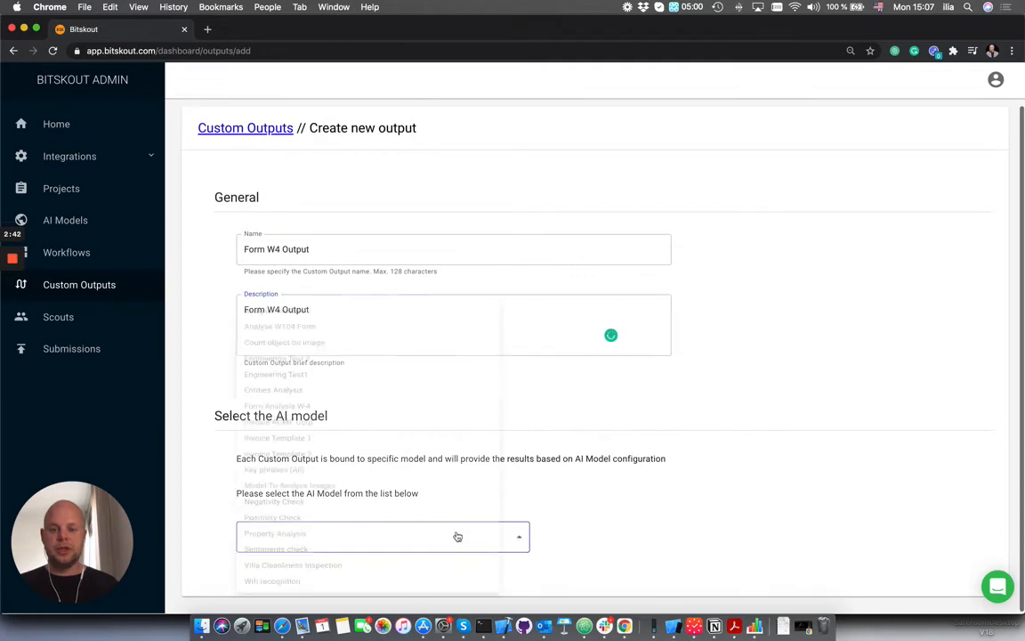
pyautogui.click(380, 377)
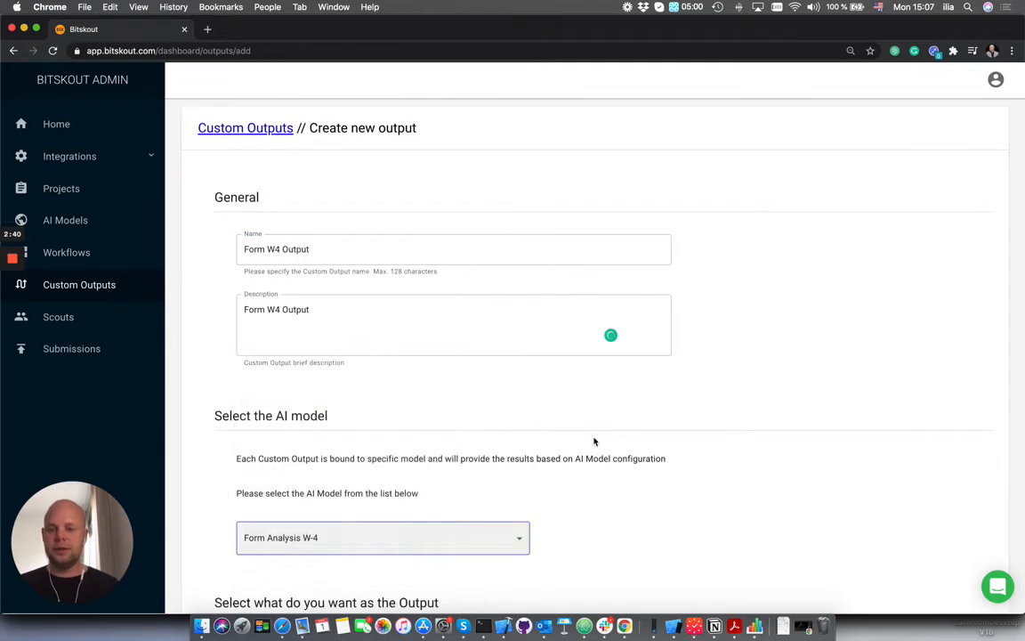
pyautogui.scroll(-5, 596, 440)
pyautogui.scroll(-4, 606, 442)
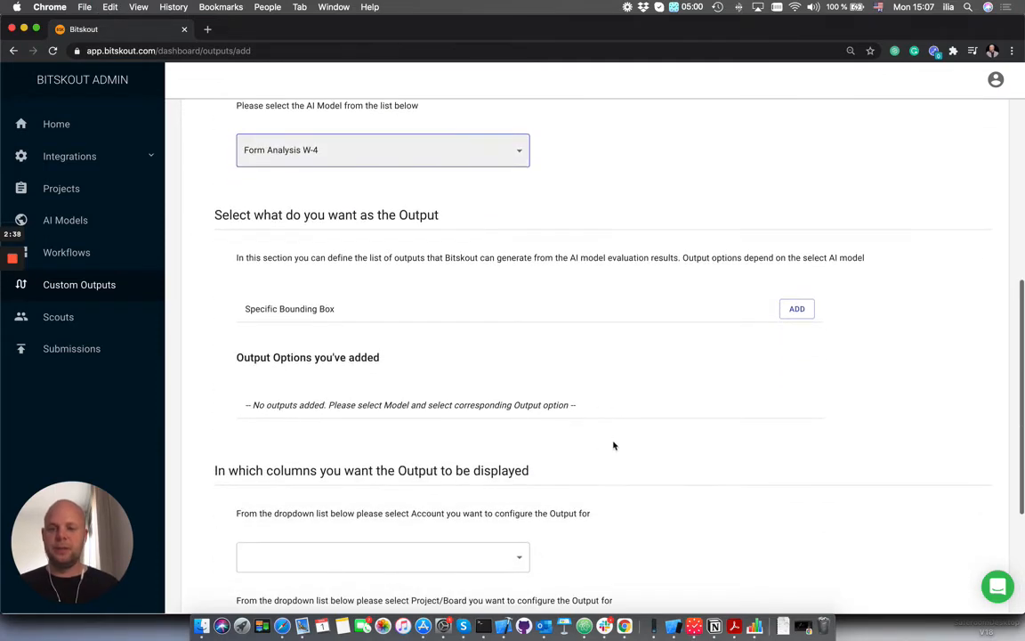
pyautogui.click(798, 309)
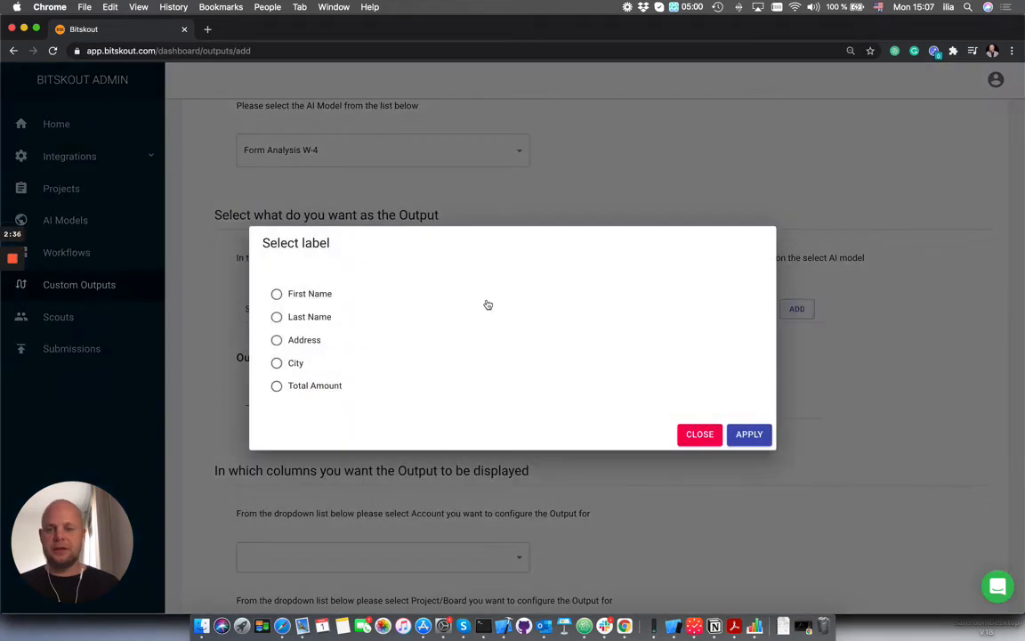
pyautogui.click(277, 295)
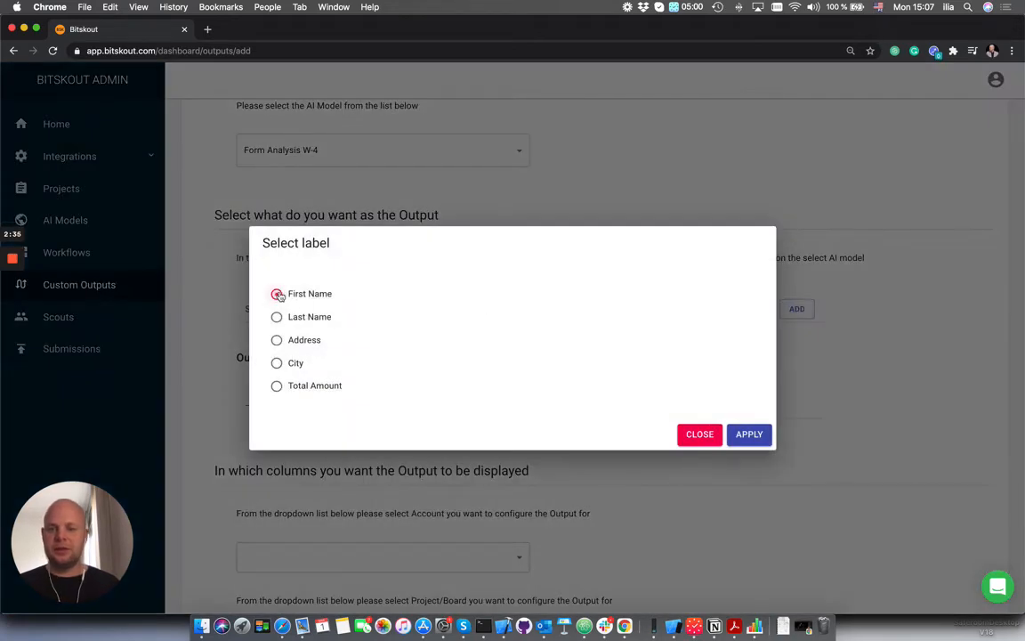
pyautogui.click(748, 434)
# - Add Specific Bounding Box outputs for the Last Name and Address labels
pyautogui.click(796, 319)
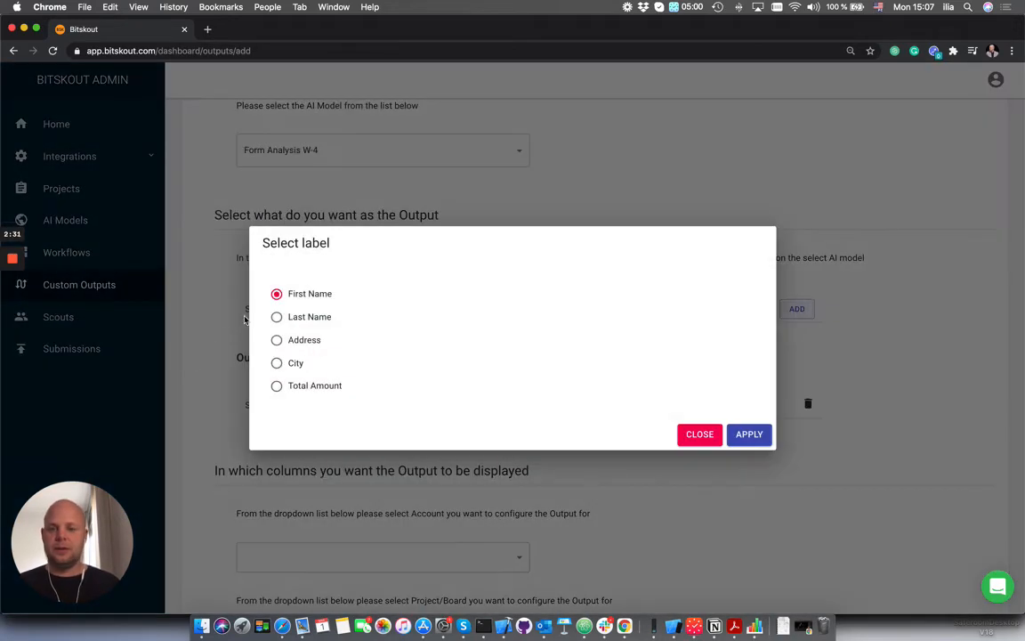
pyautogui.click(277, 317)
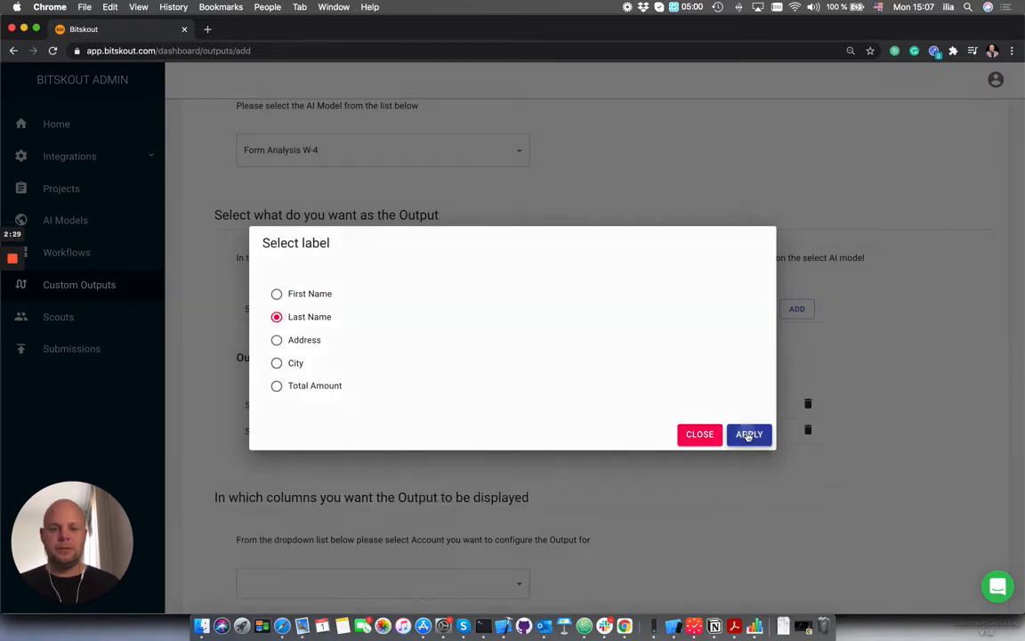
pyautogui.click(749, 434)
pyautogui.click(798, 309)
pyautogui.click(277, 340)
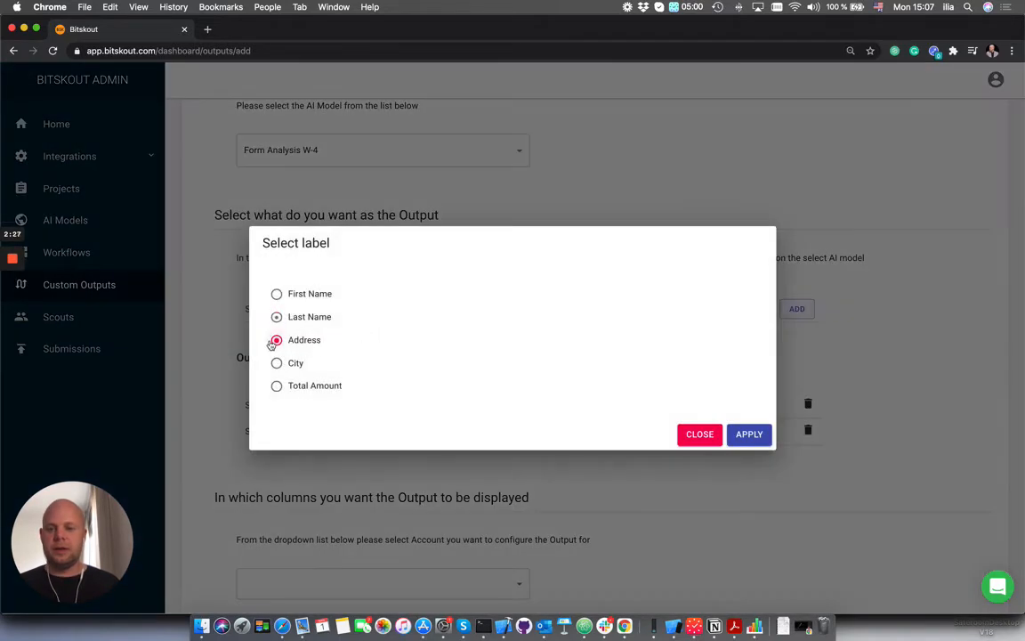
pyautogui.click(750, 435)
# - Add Specific Bounding Box outputs for the City and Total Amount labels
pyautogui.click(797, 310)
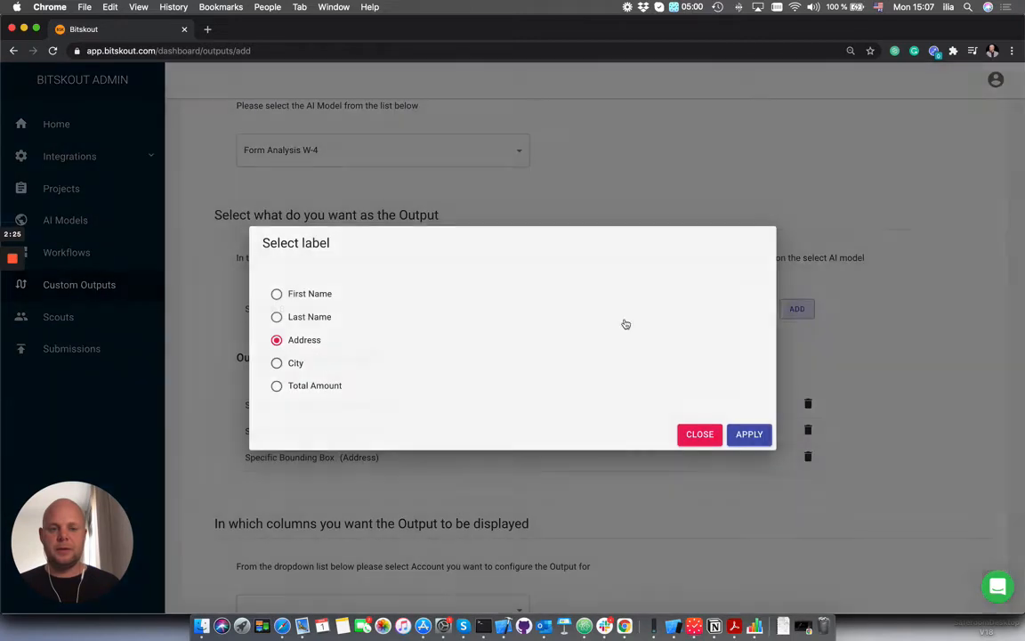
pyautogui.click(277, 364)
pyautogui.click(748, 435)
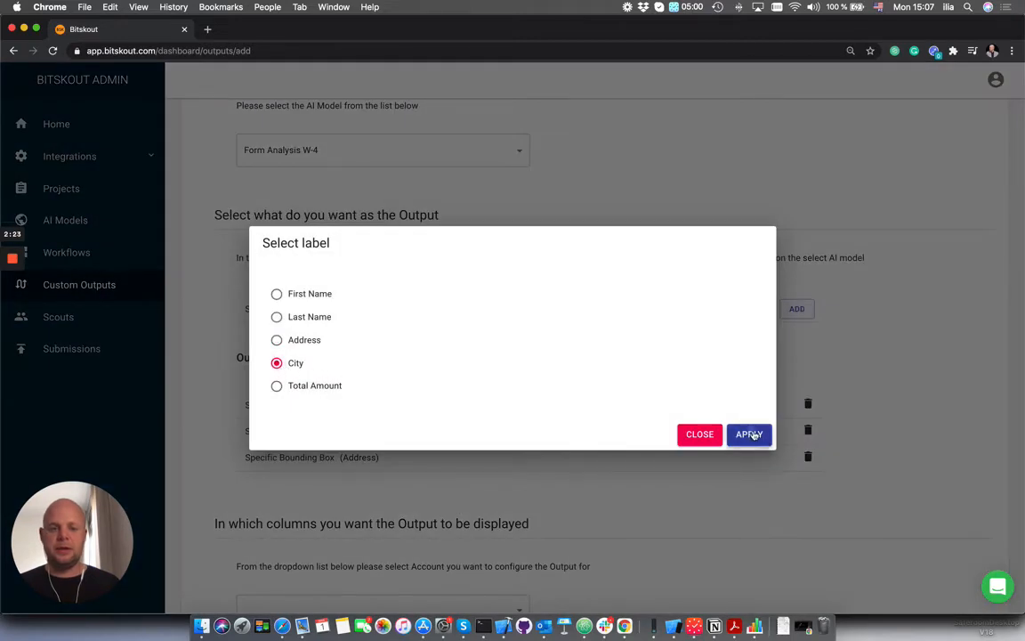
pyautogui.click(795, 311)
pyautogui.click(277, 386)
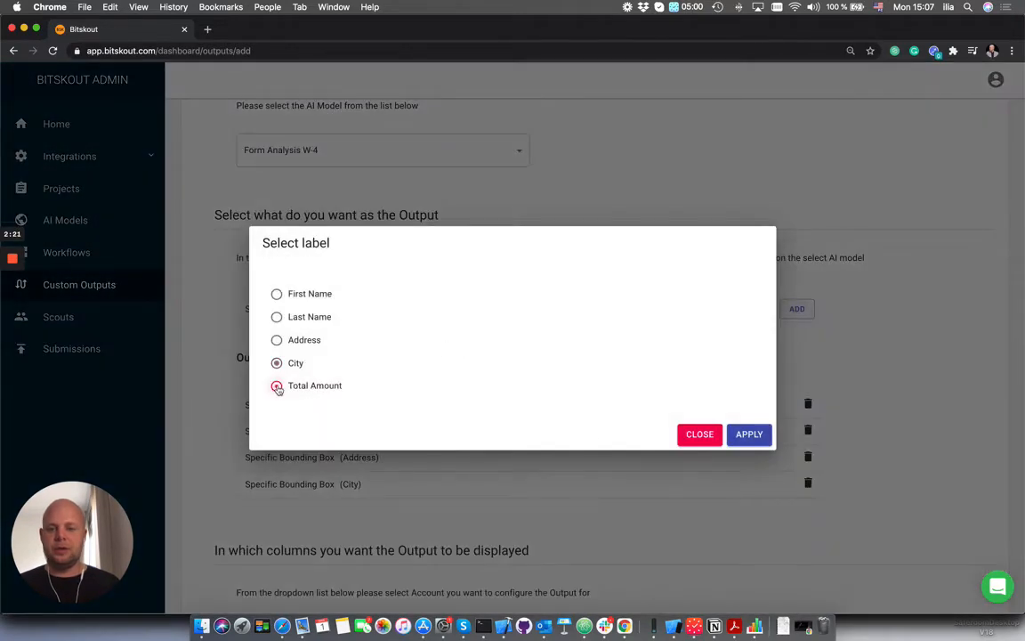
pyautogui.click(749, 435)
# - Set the output's destination to the Monday.com account and the Forms Analysis board
pyautogui.scroll(-3, 498, 416)
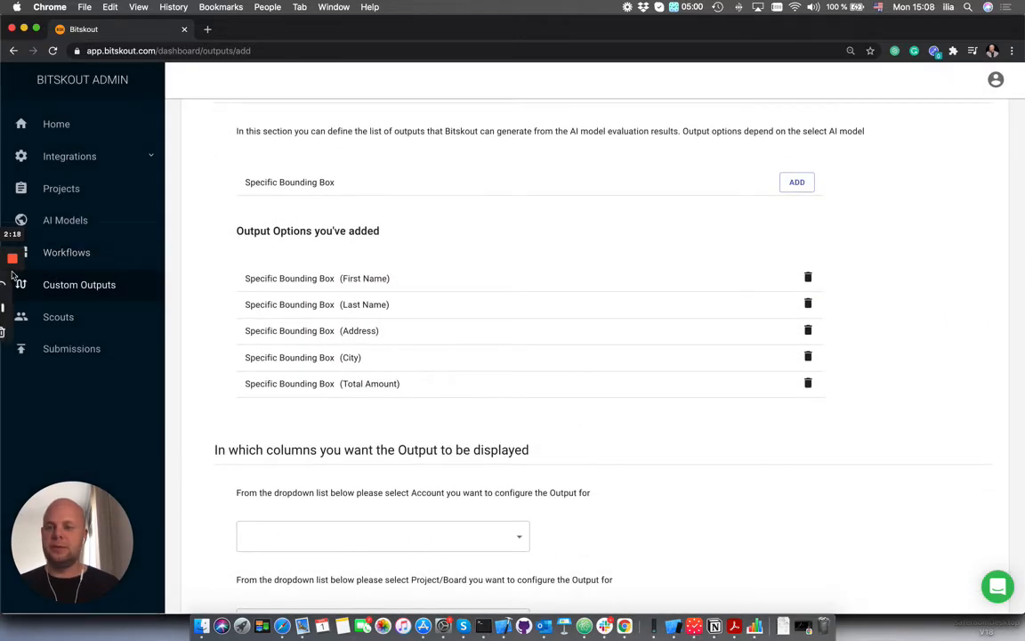
pyautogui.click(12, 307)
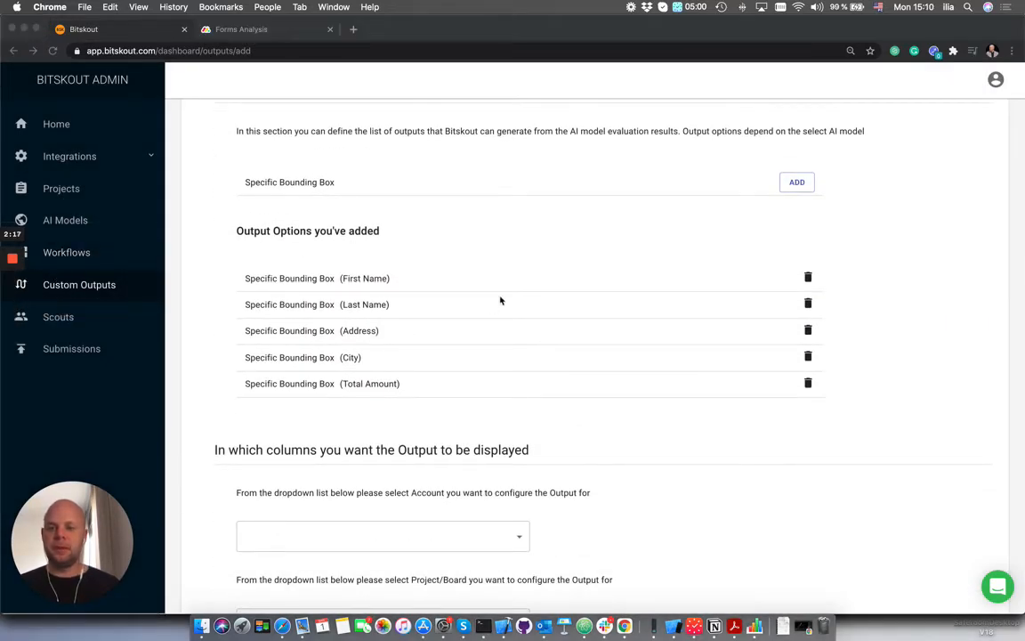
pyautogui.scroll(-3, 499, 298)
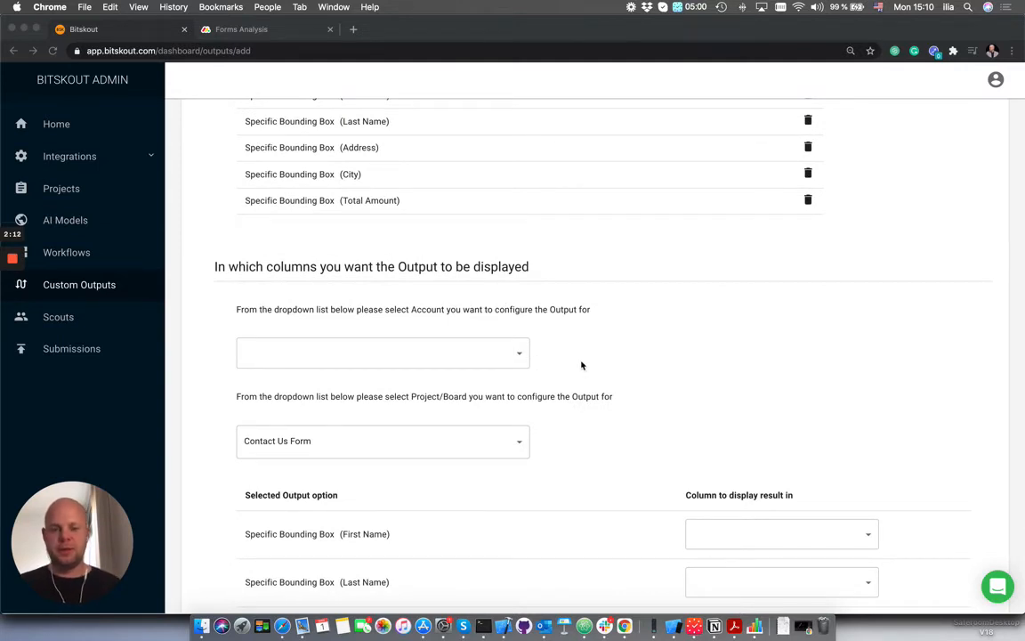
pyautogui.scroll(-2, 570, 338)
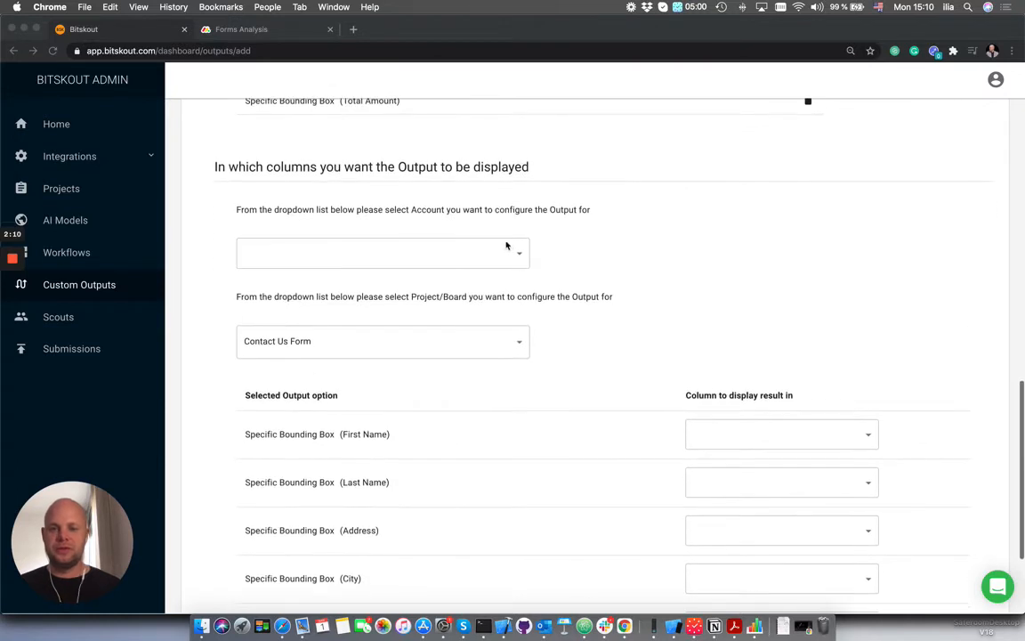
pyautogui.click(498, 254)
pyautogui.click(442, 274)
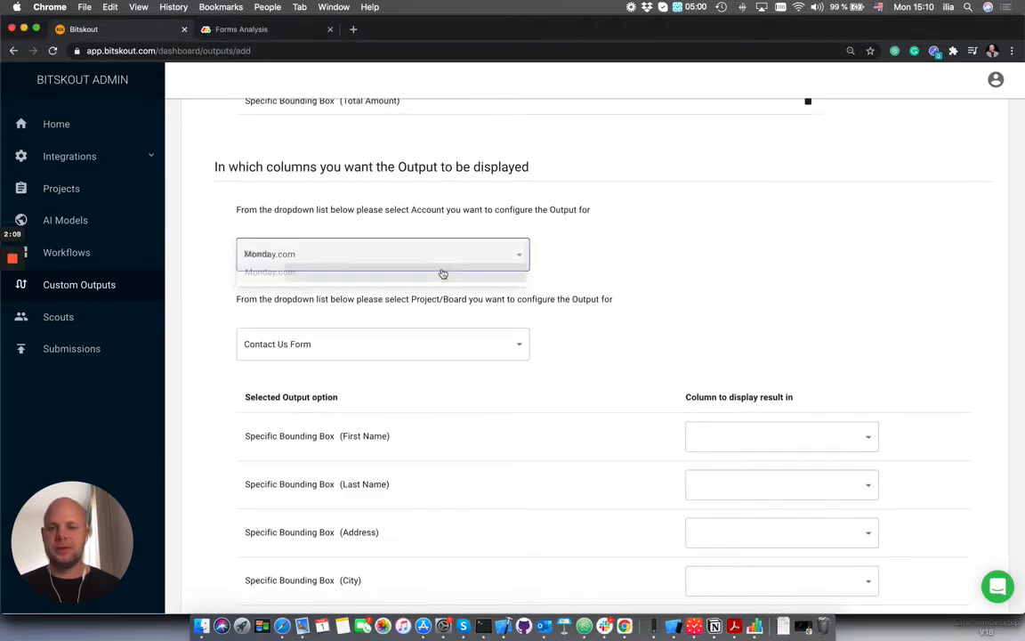
pyautogui.click(498, 342)
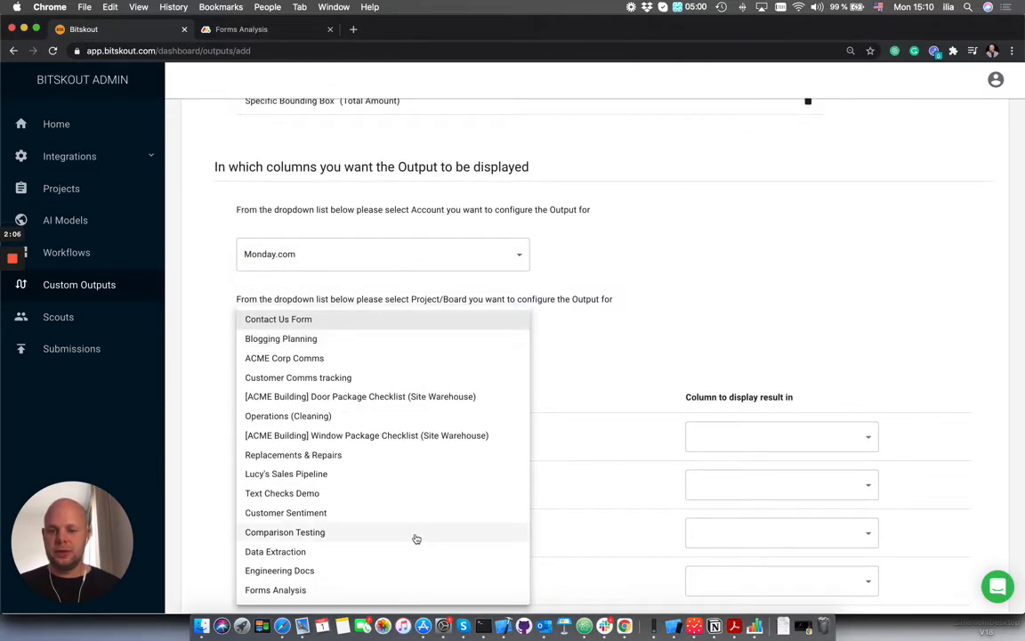
pyautogui.click(383, 591)
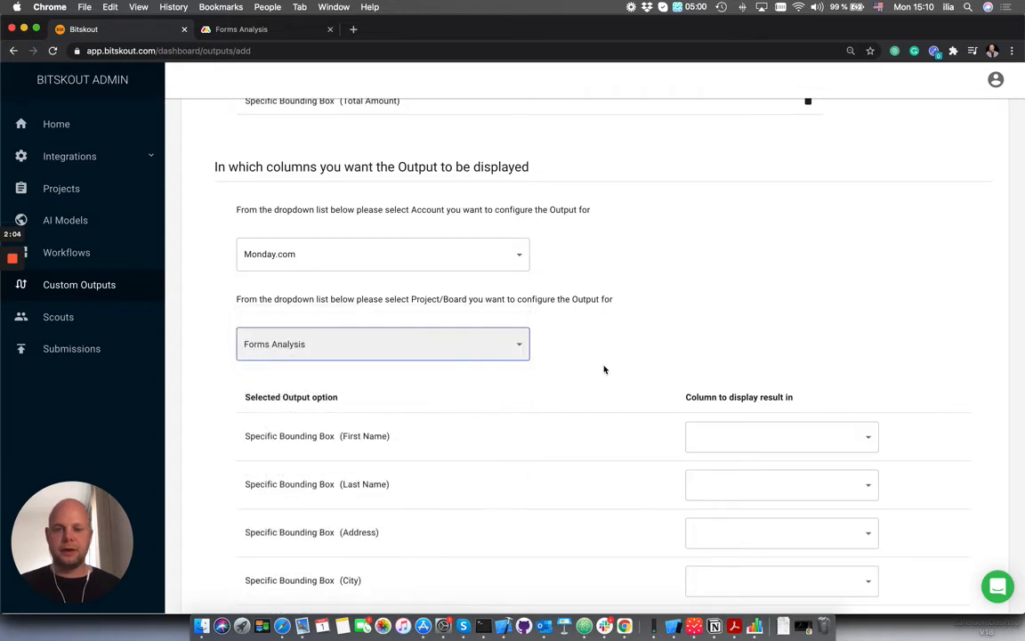
# - Map the First Name, Last Name and Address outputs to the board columns of the same names
pyautogui.scroll(-3, 604, 366)
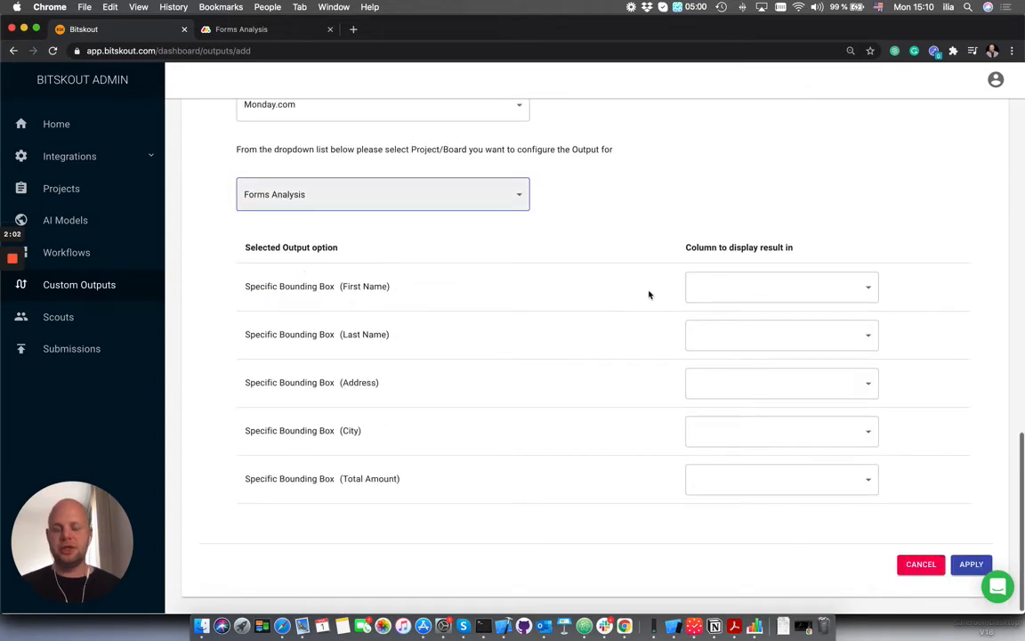
pyautogui.click(787, 287)
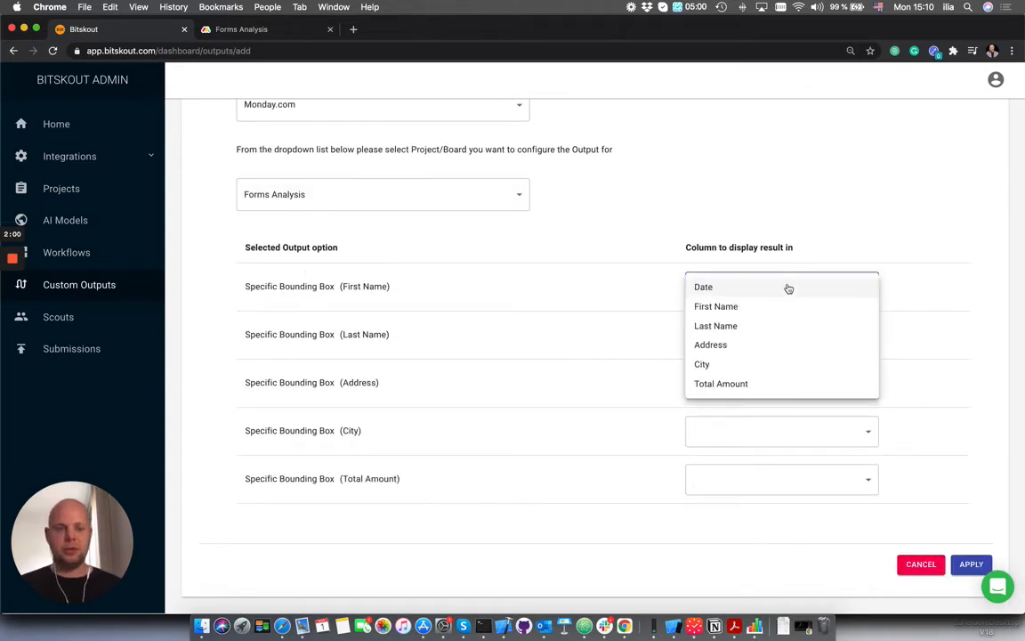
pyautogui.click(770, 307)
pyautogui.click(806, 337)
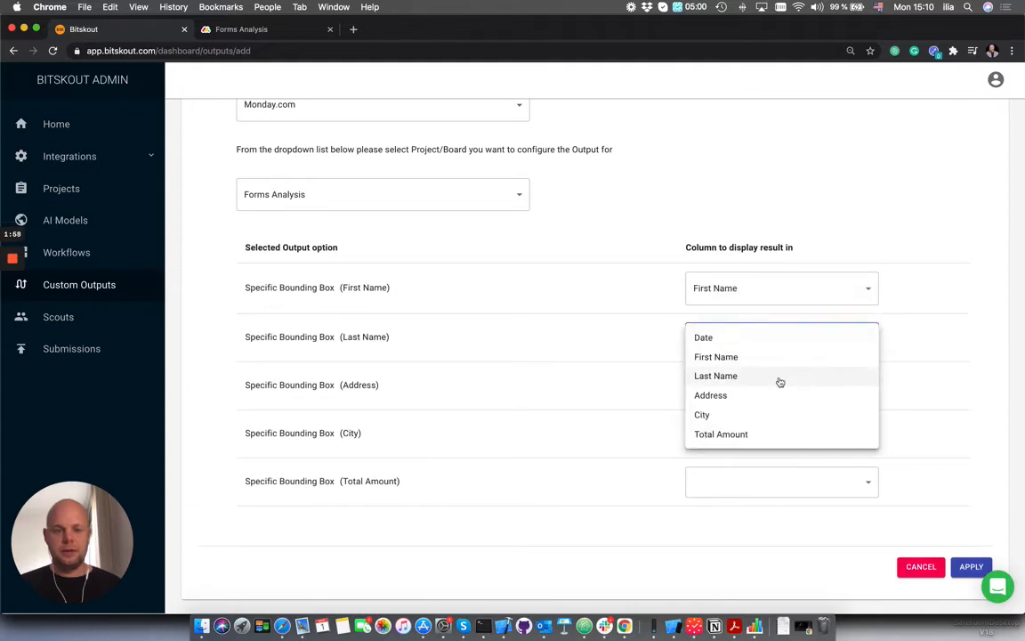
pyautogui.click(780, 381)
pyautogui.click(781, 388)
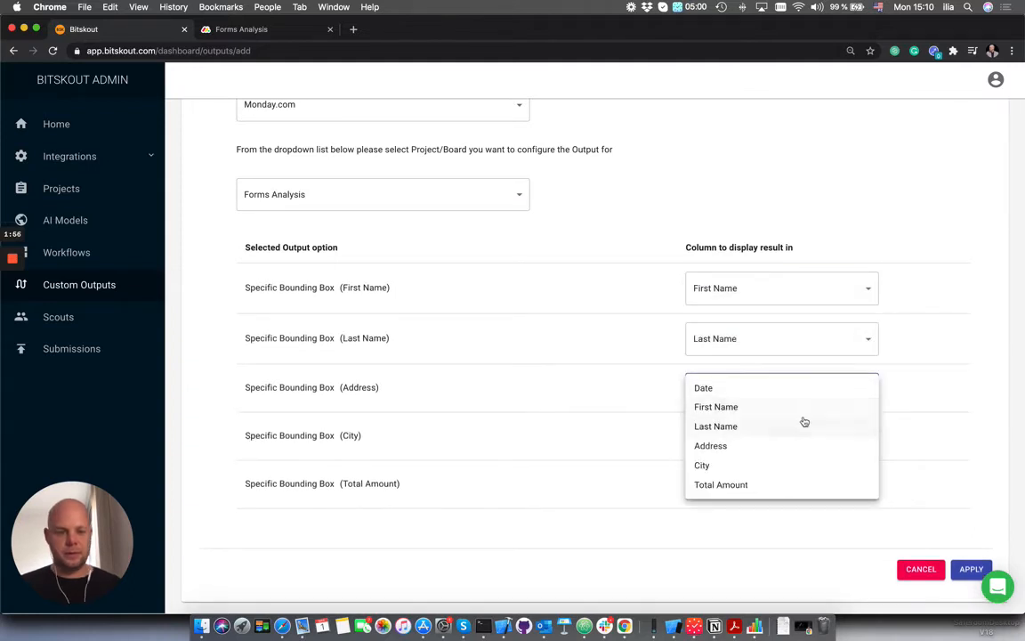
pyautogui.click(789, 445)
# - Map the City and Total Amount outputs to their matching board columns and save the custom output
pyautogui.click(800, 442)
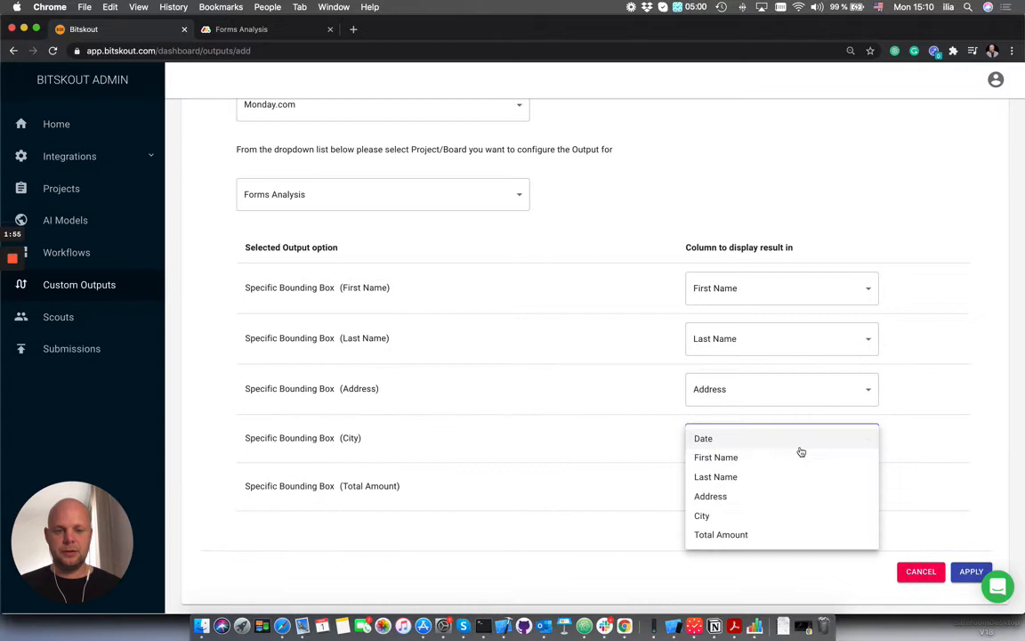
pyautogui.click(766, 518)
pyautogui.click(805, 492)
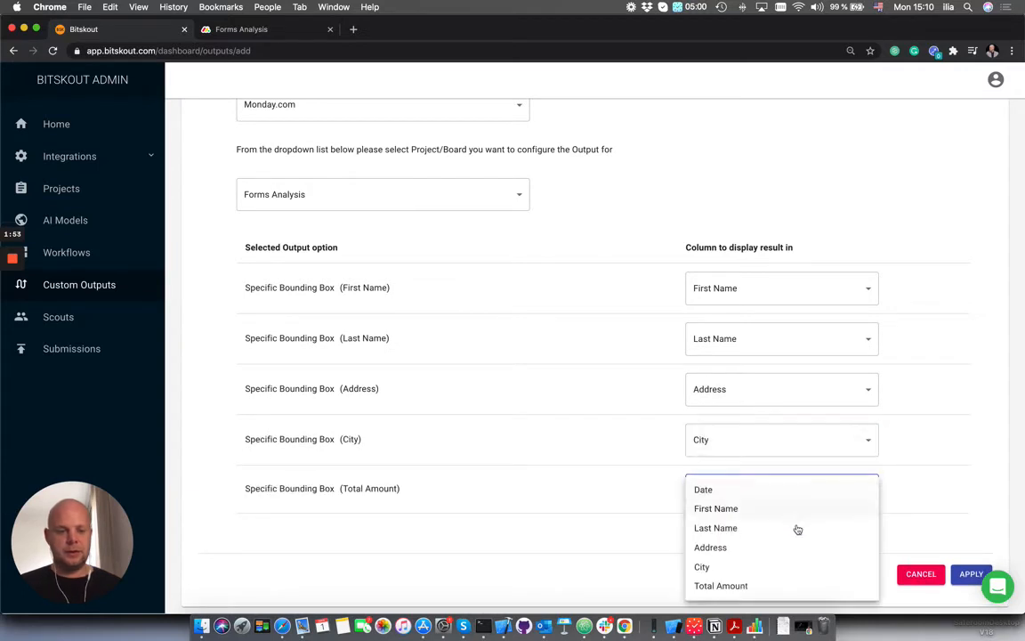
pyautogui.click(787, 586)
pyautogui.click(970, 577)
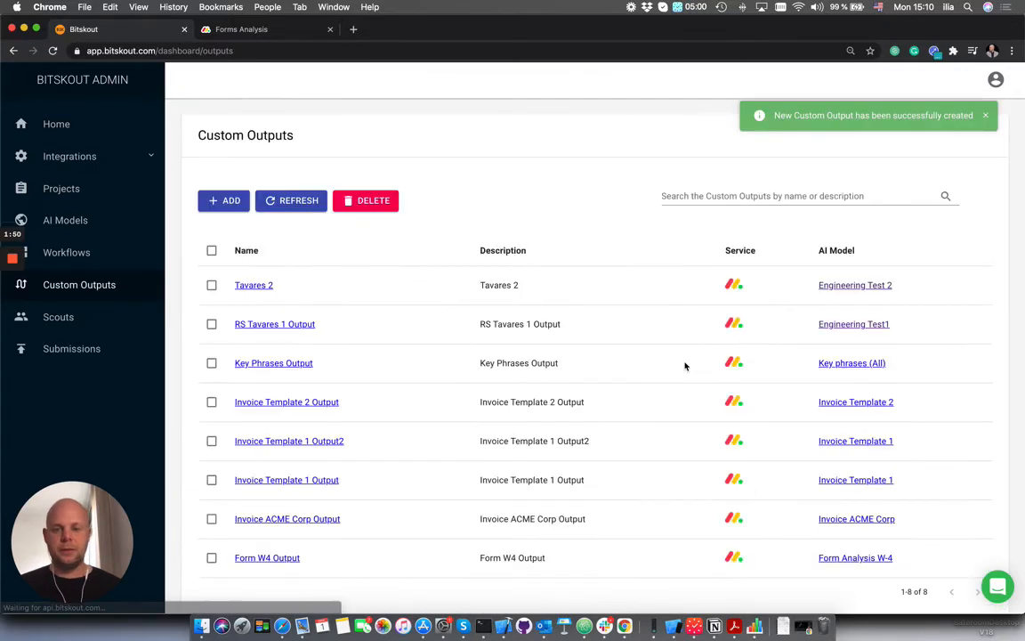
# - Start a new workflow and enter Forms W4 Analysis as both its name and description
pyautogui.scroll(-1, 294, 267)
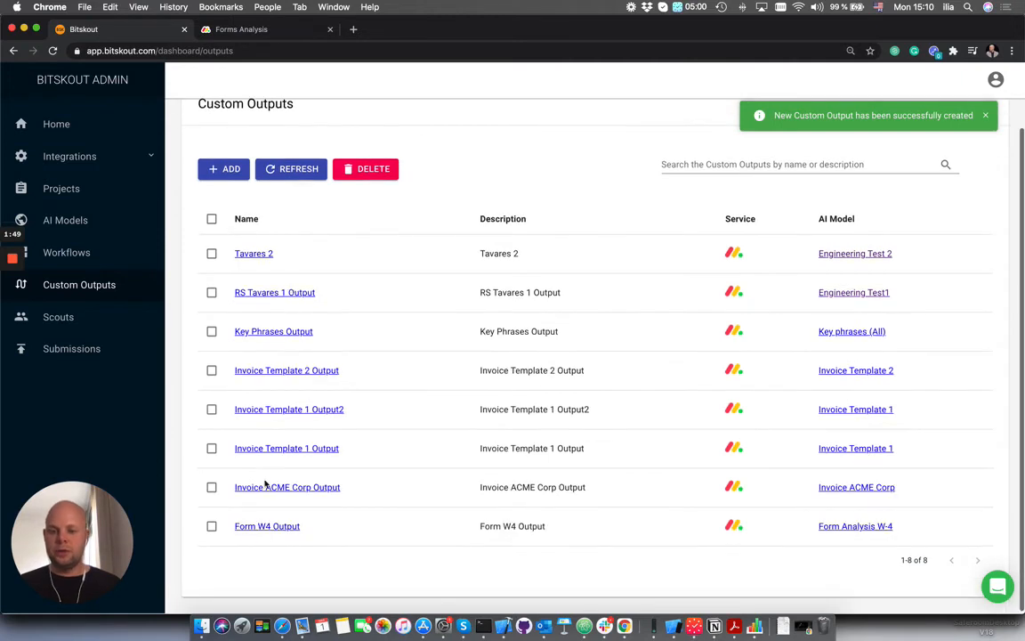
pyautogui.click(76, 248)
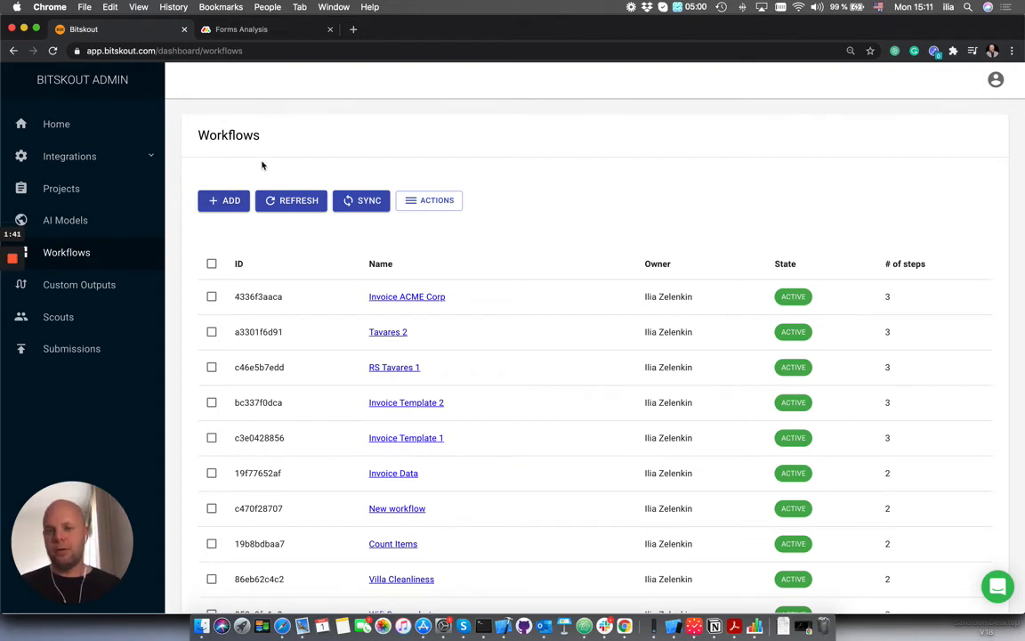
pyautogui.scroll(-1, 262, 165)
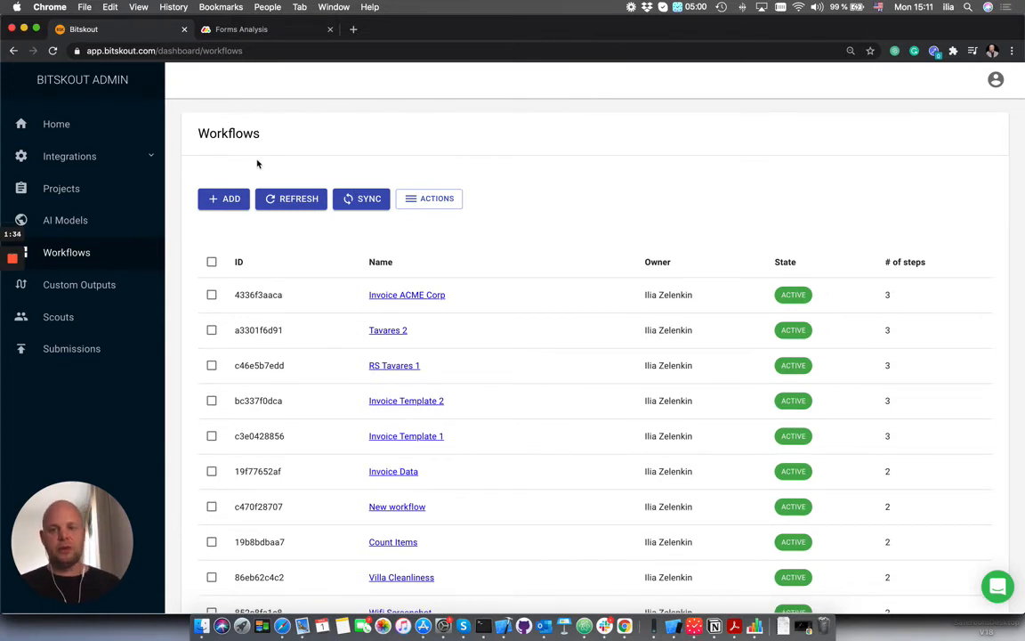
pyautogui.click(218, 196)
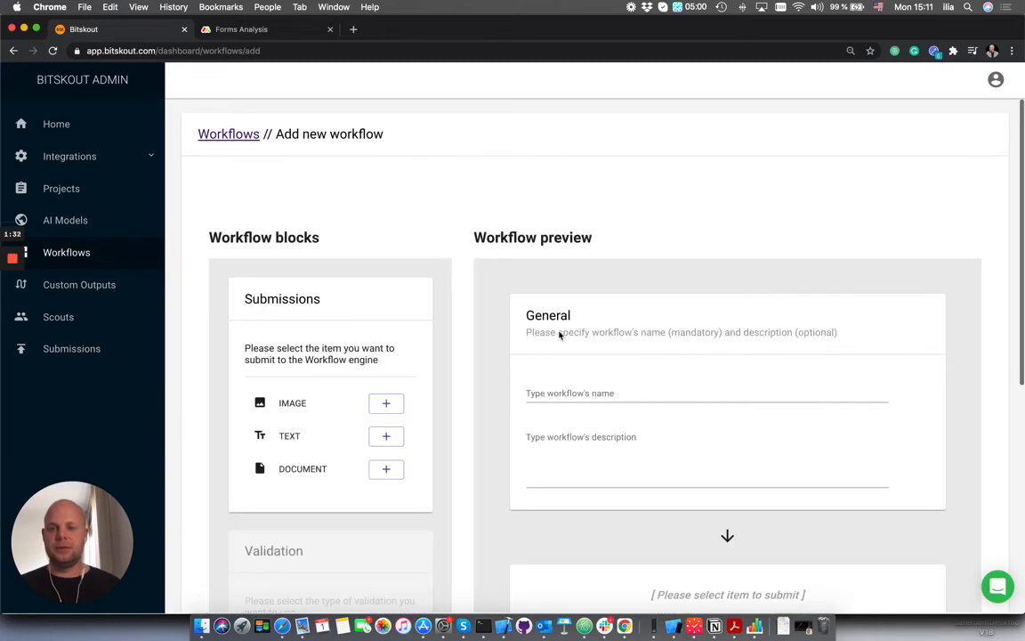
pyautogui.click(615, 396)
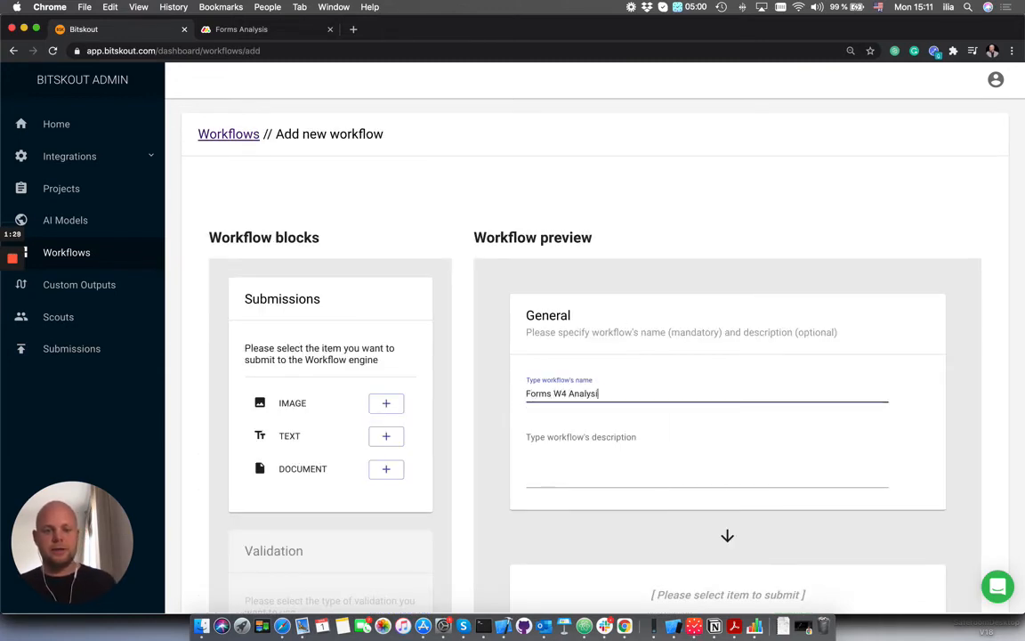
pyautogui.moveTo(603, 393); pyautogui.dragTo(523, 393)
pyautogui.hotkey('ctrl', 'c')
pyautogui.click(602, 450)
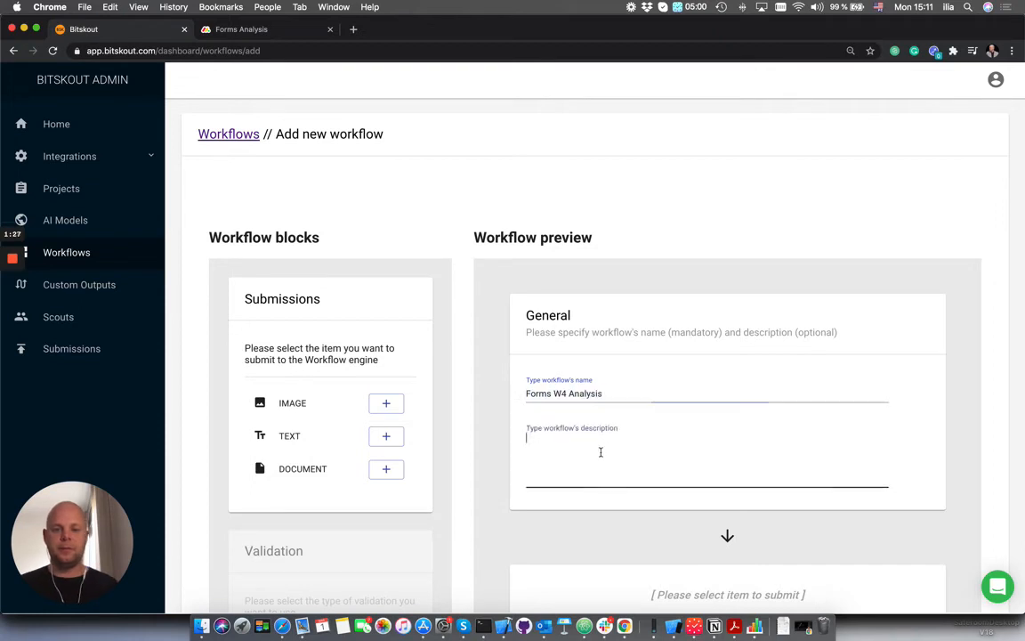
pyautogui.hotkey('ctrl', 'v')
# - Add a Document submission block to the workflow
pyautogui.scroll(-3, 405, 348)
pyautogui.click(388, 317)
pyautogui.scroll(-4, 469, 297)
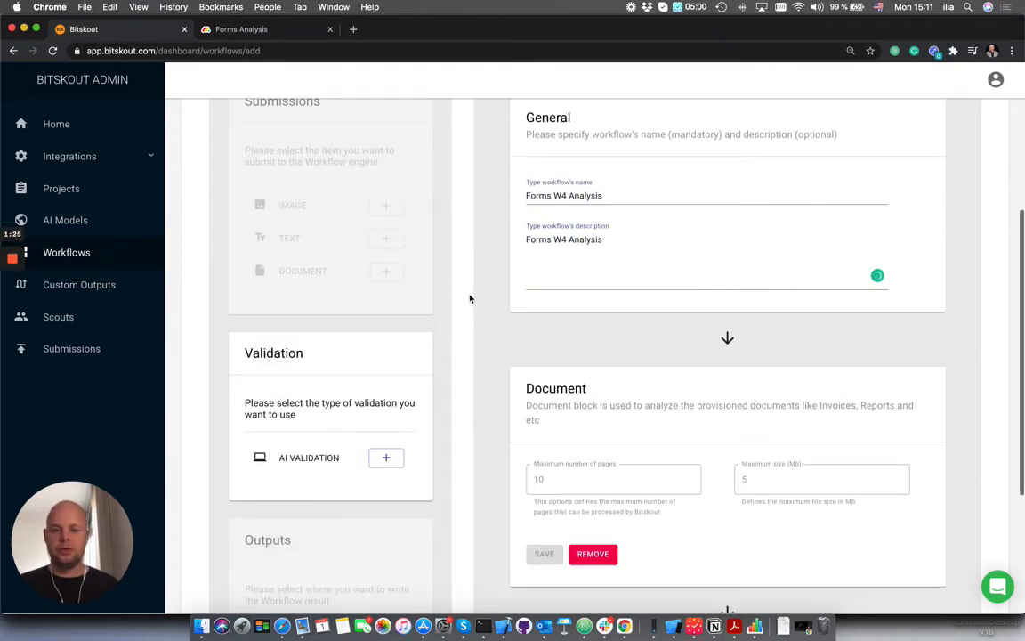
# - Add an AI Validation block to the workflow, choose the Form Analysis W-4 model, and save the block
pyautogui.click(387, 305)
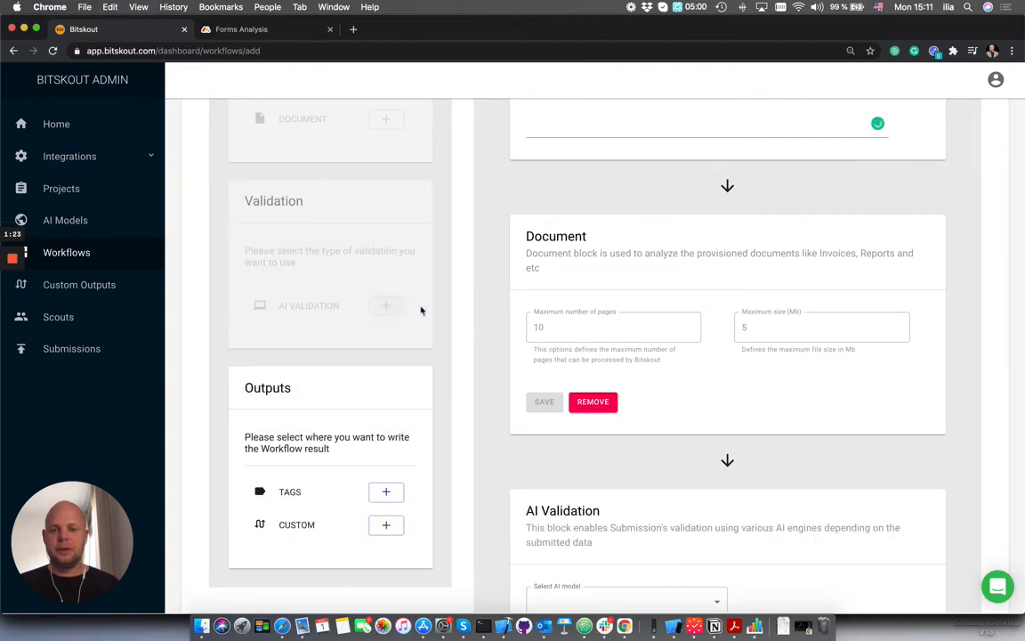
pyautogui.scroll(-3, 463, 308)
pyautogui.click(661, 396)
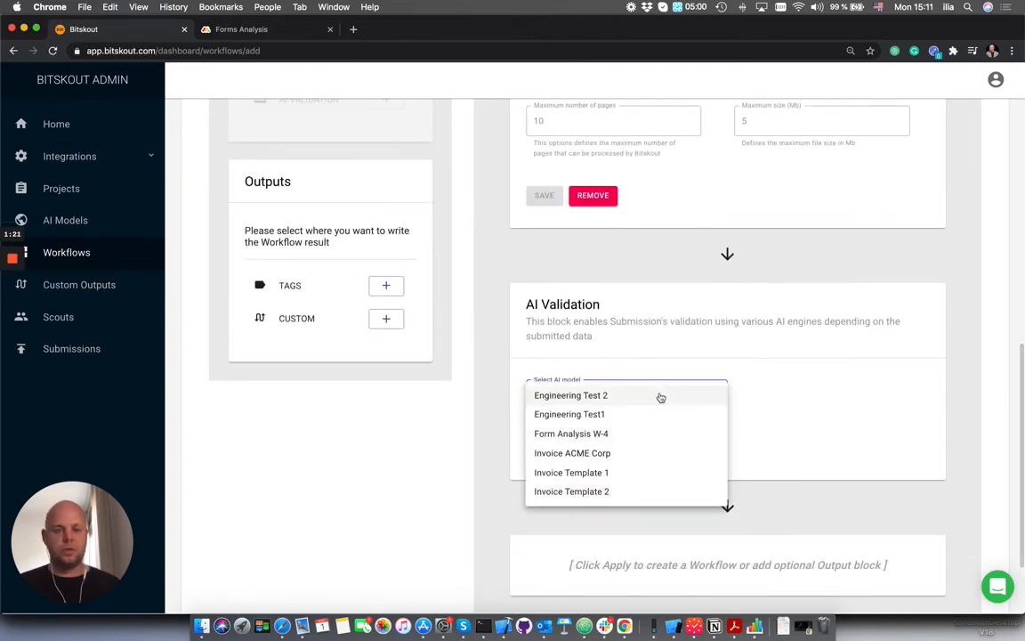
pyautogui.click(641, 441)
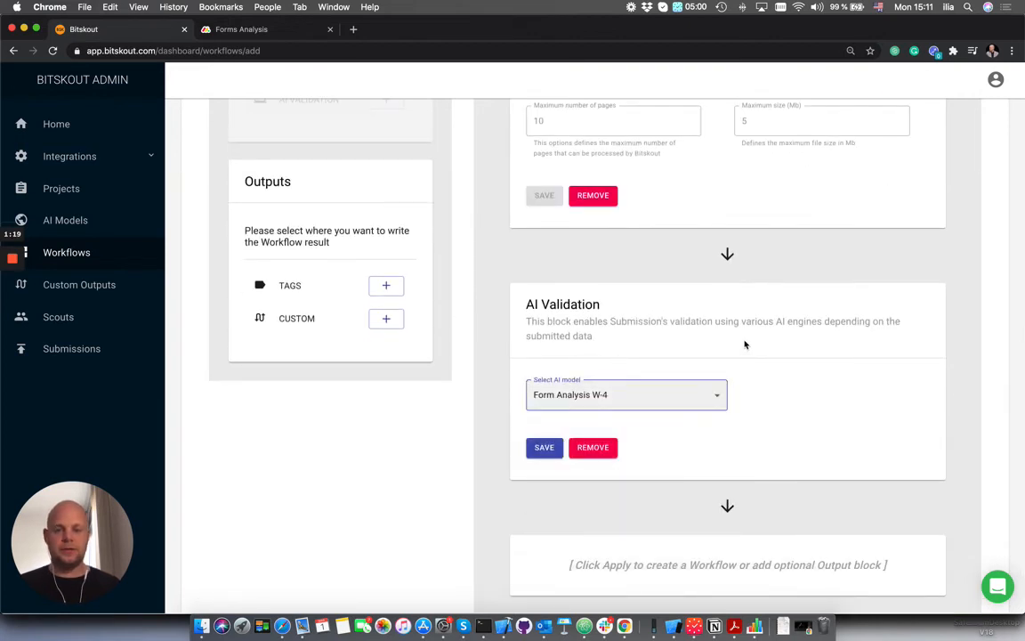
pyautogui.scroll(-2, 533, 360)
pyautogui.click(538, 350)
# - Add a Custom Output block using Form W4 Output, save it, and apply the workflow to create it
pyautogui.click(386, 219)
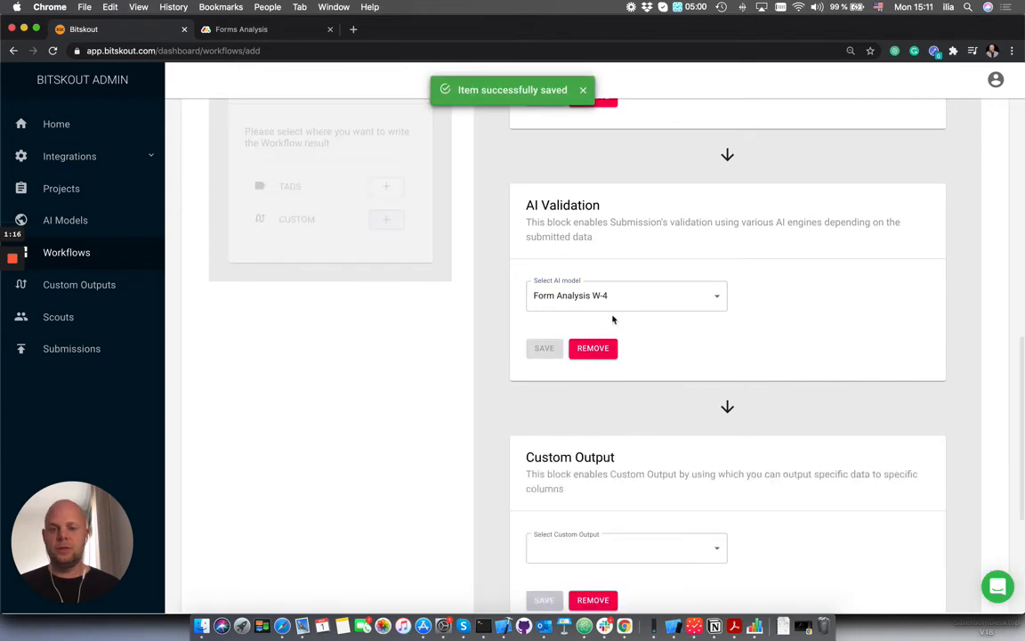
pyautogui.scroll(-3, 674, 327)
pyautogui.scroll(-3, 680, 326)
pyautogui.click(681, 311)
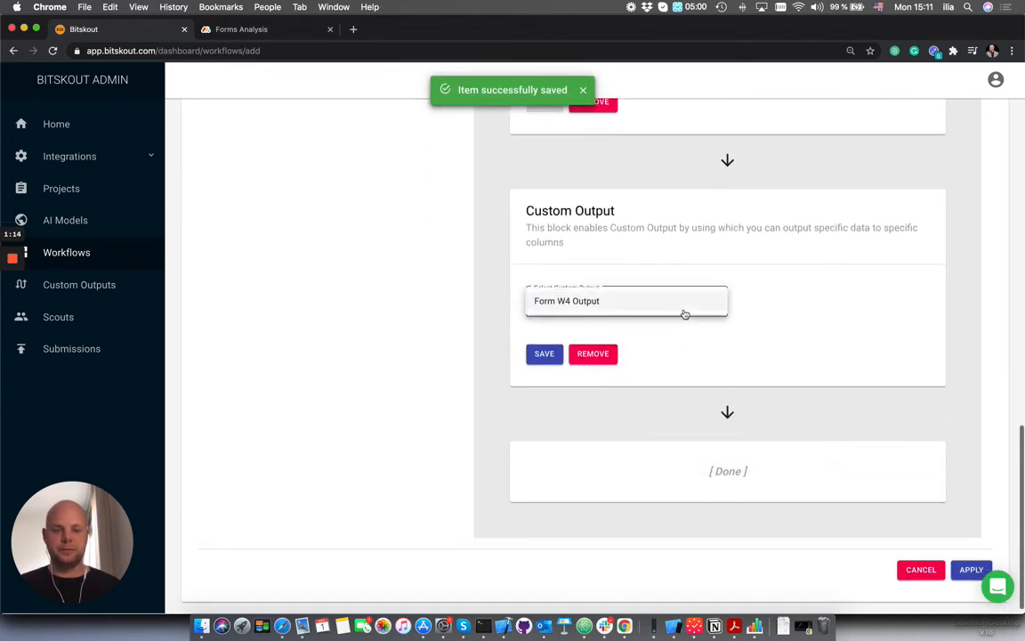
pyautogui.click(673, 306)
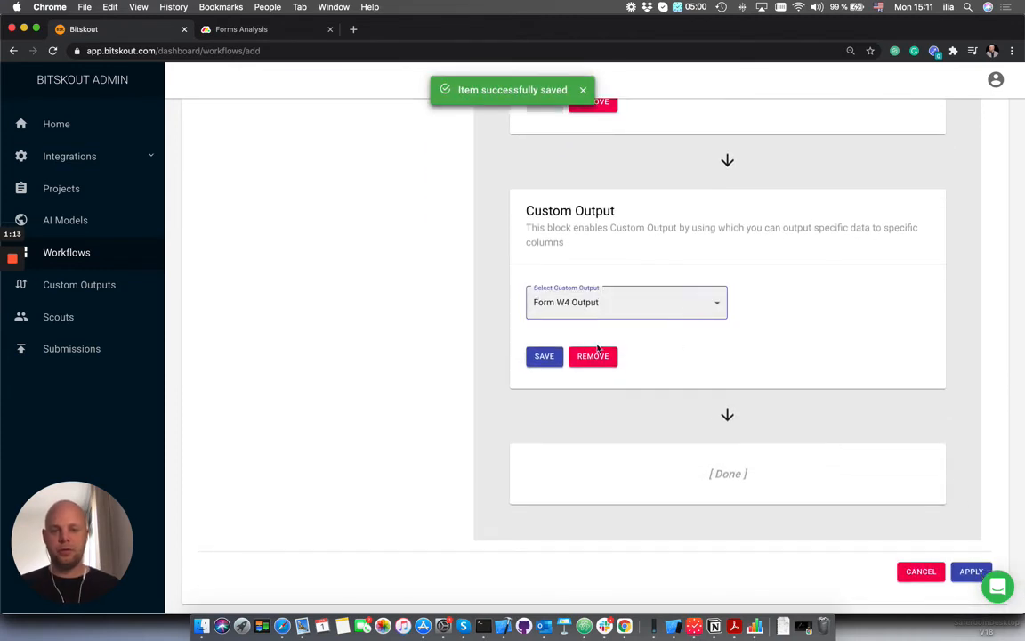
pyautogui.click(544, 360)
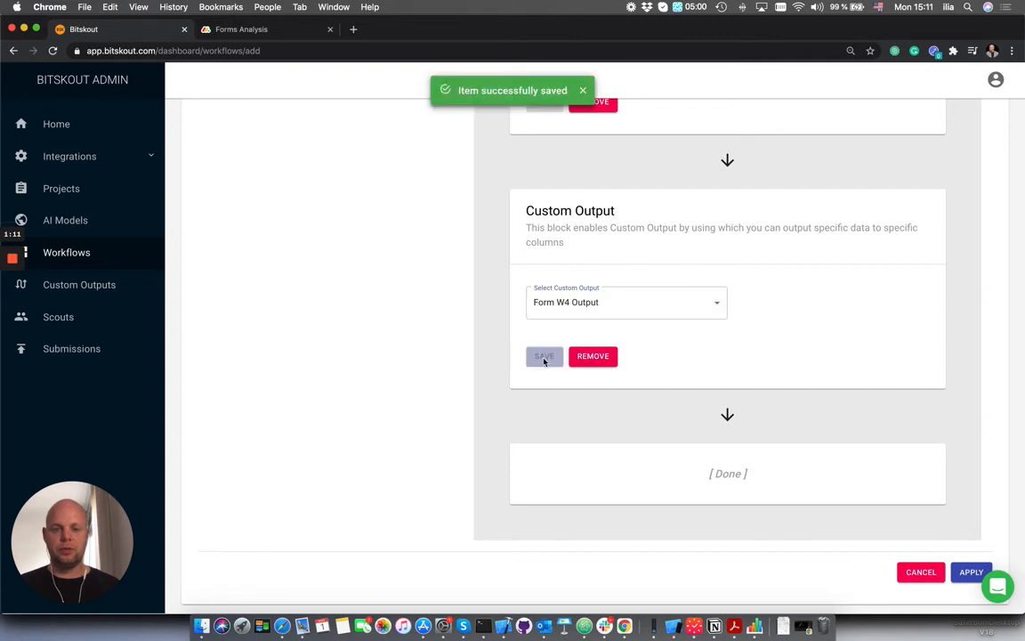
pyautogui.click(970, 573)
pyautogui.scroll(-2, 399, 241)
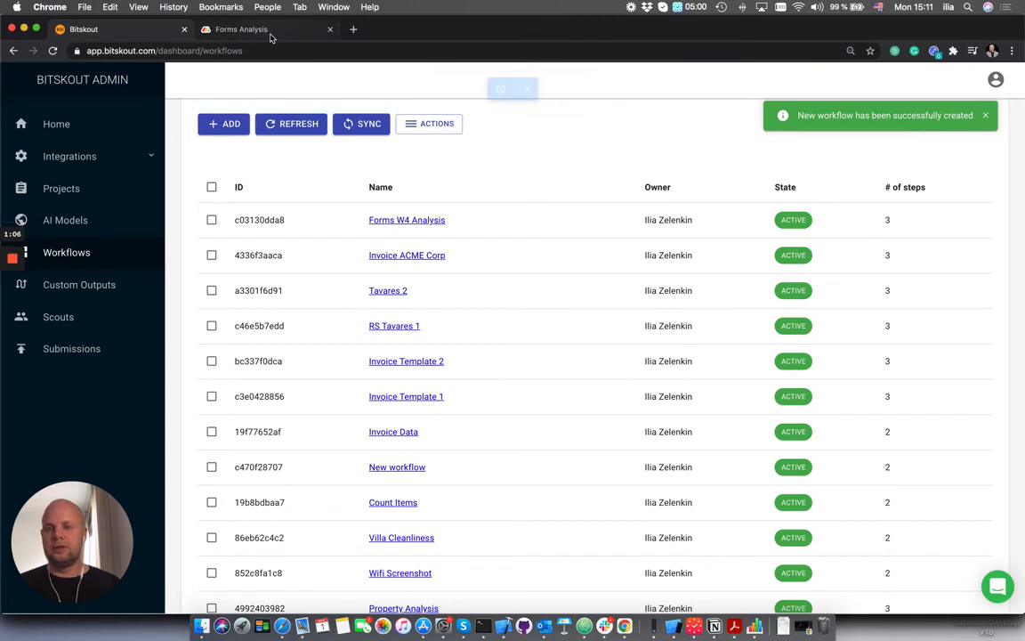
# - Switch to the Forms Analysis board's Main Table, find the Bitskout recipes integration, and open the recipe that runs a workflow on a status change
pyautogui.click(271, 31)
pyautogui.click(365, 81)
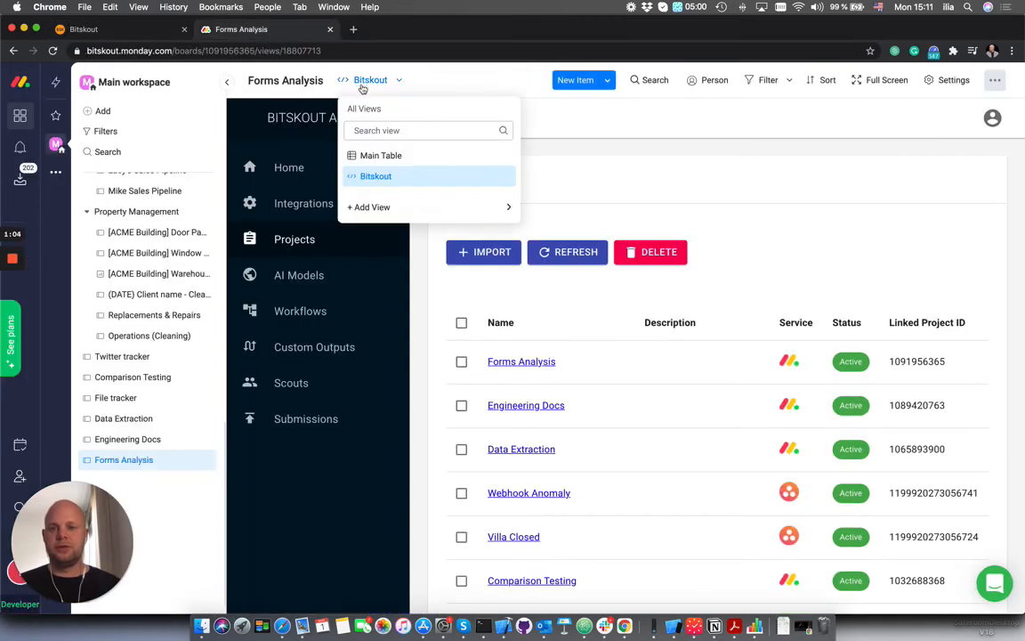
pyautogui.click(393, 160)
pyautogui.click(669, 94)
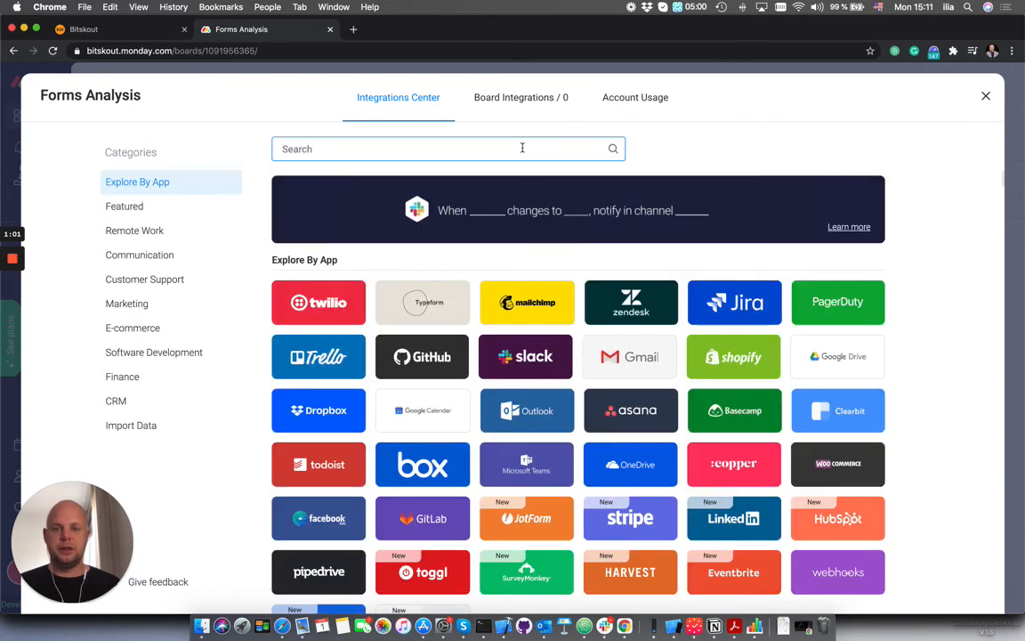
pyautogui.write('bitsk')
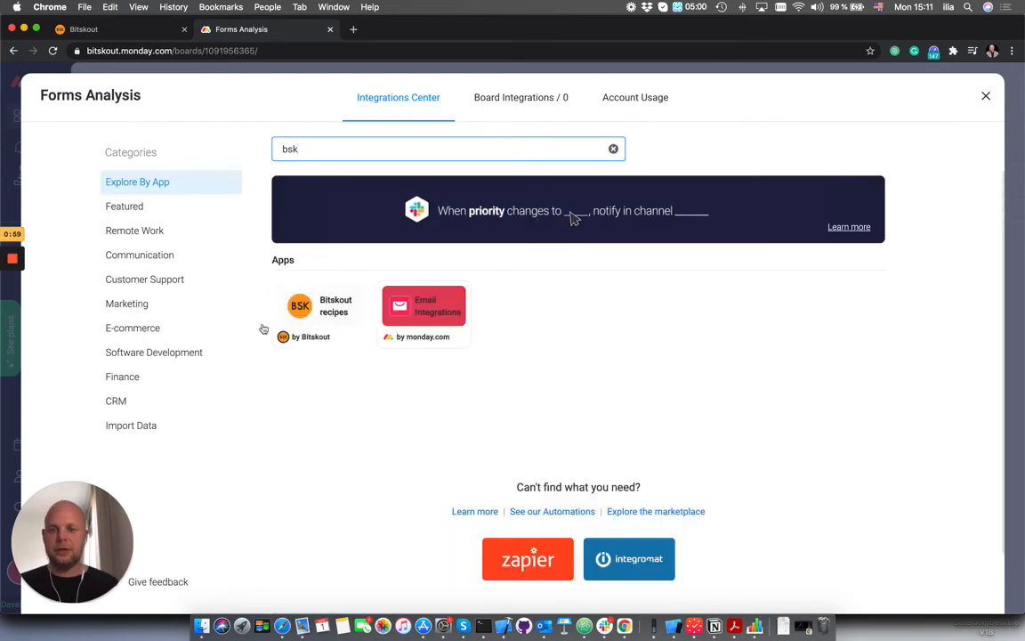
pyautogui.click(318, 320)
pyautogui.click(504, 315)
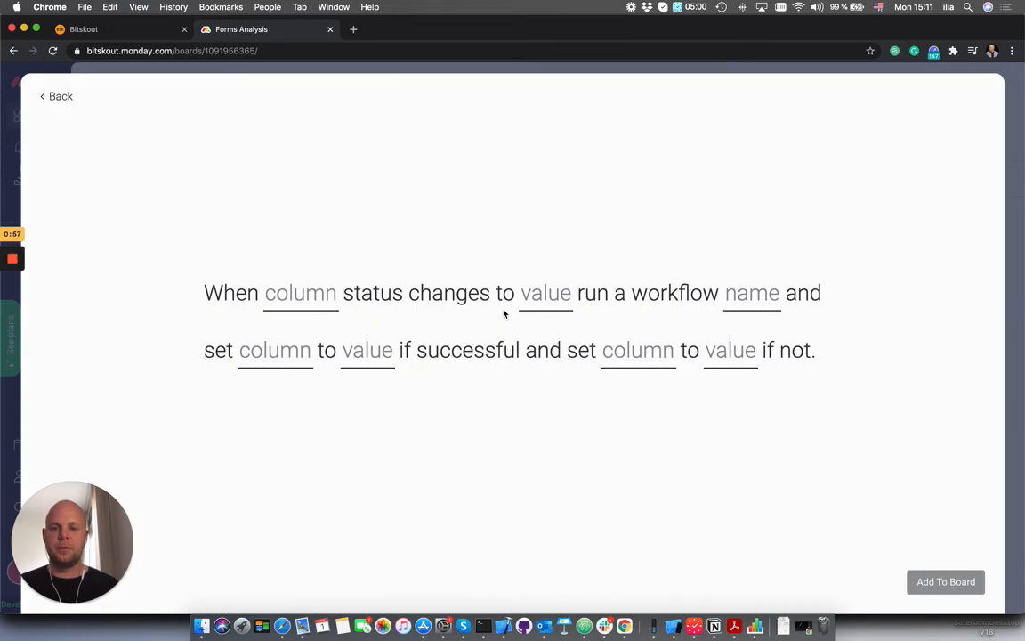
# - Set the recipe to run the Forms W4 Analysis workflow when the Status column changes to Working on it
pyautogui.click(318, 293)
pyautogui.click(322, 355)
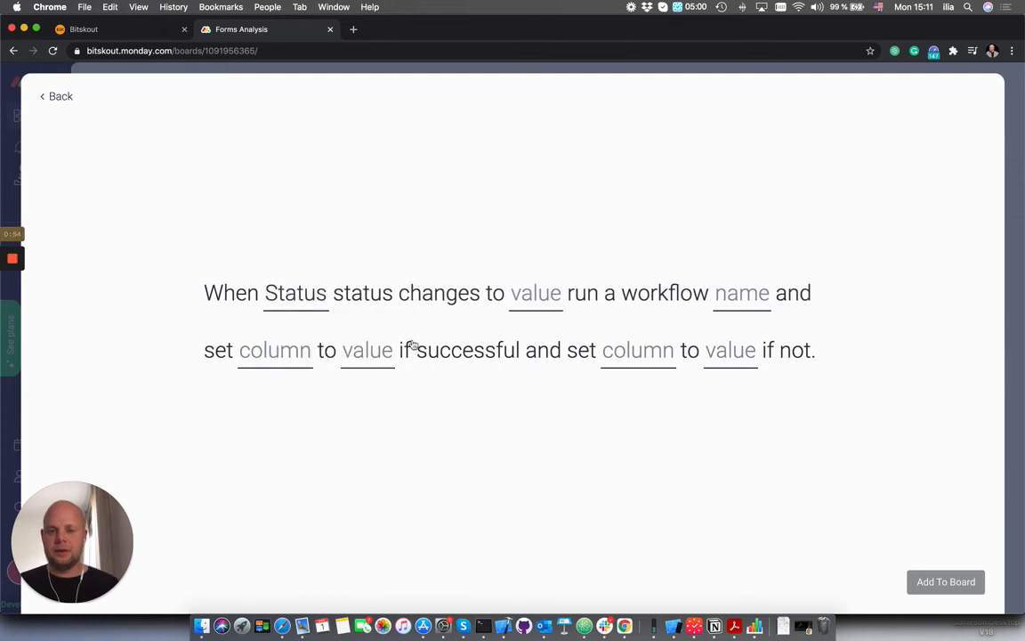
pyautogui.click(552, 301)
pyautogui.click(560, 373)
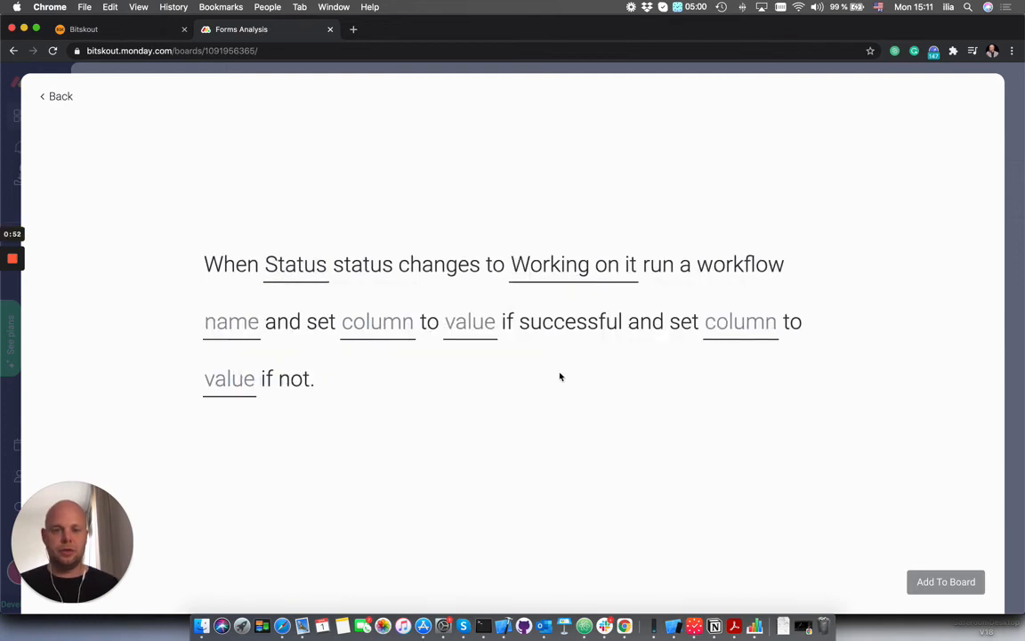
pyautogui.click(236, 328)
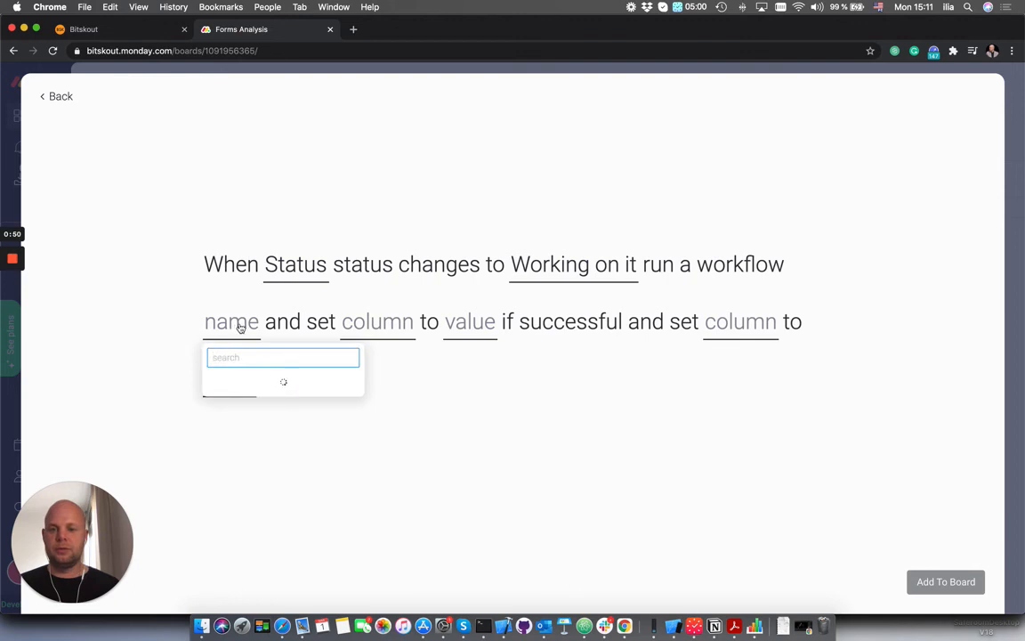
pyautogui.scroll(-10, 258, 411)
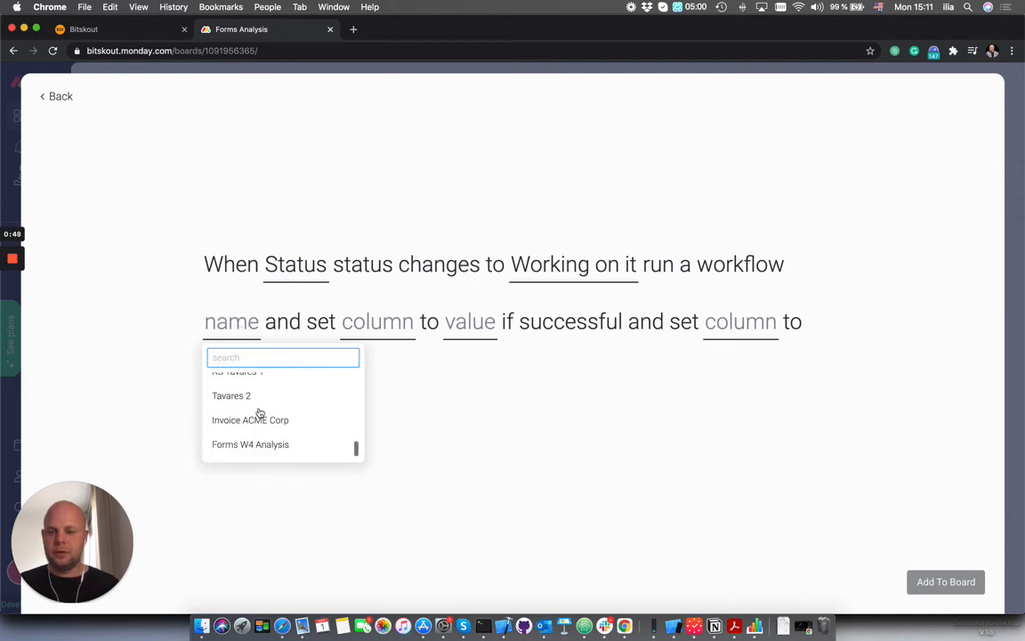
pyautogui.click(263, 447)
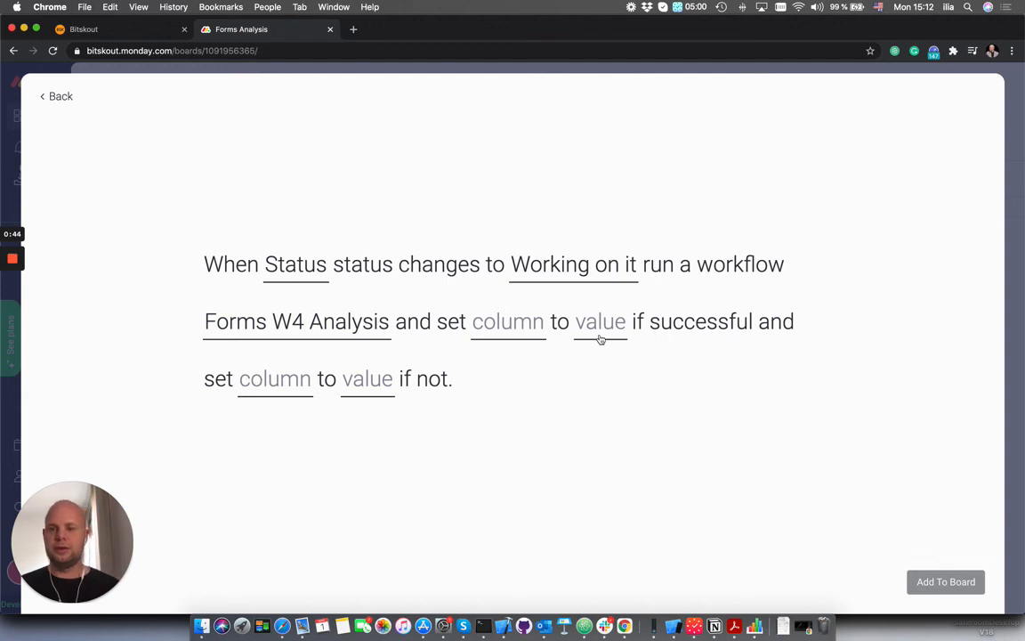
# - Return to the Bitskout workflows list to look at the Forms W4 Analysis workflow
pyautogui.click(131, 28)
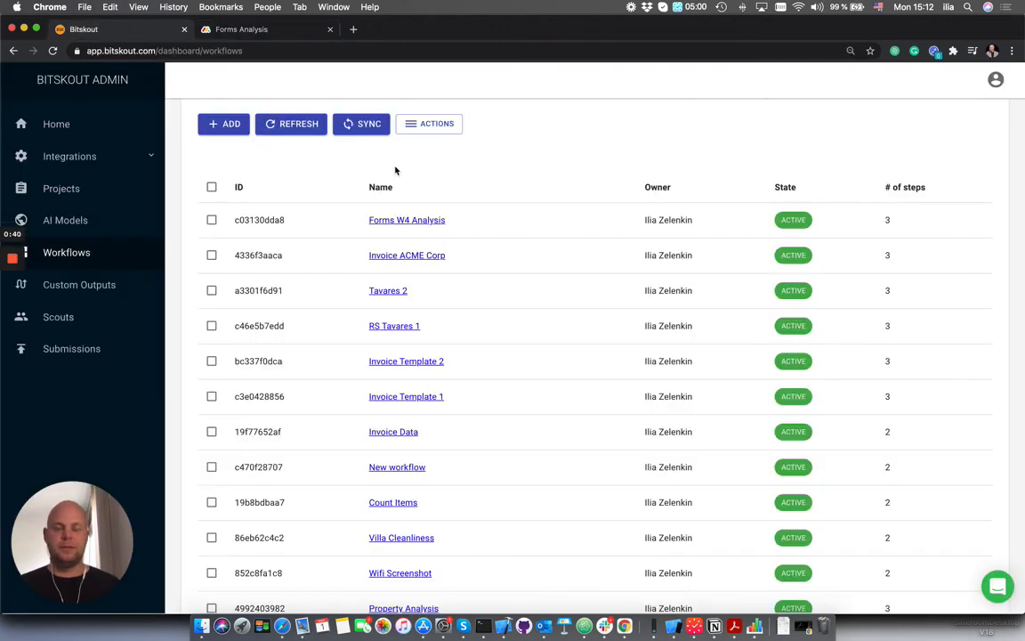